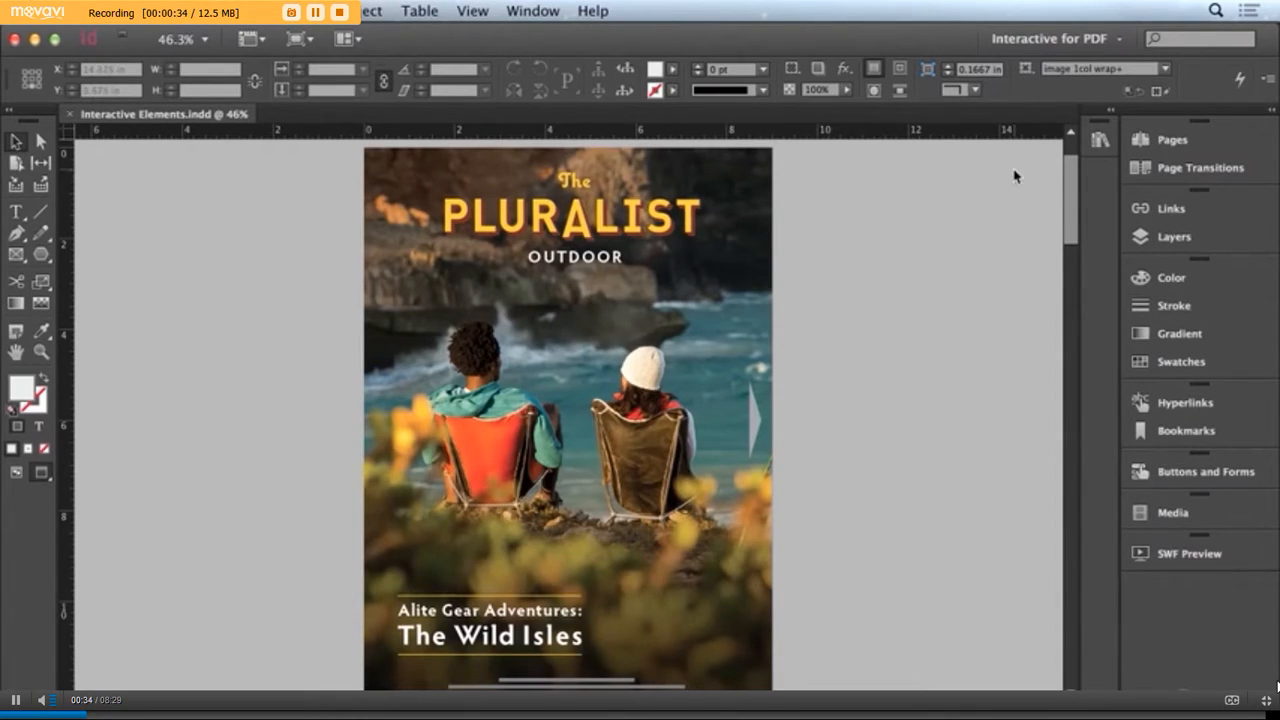
# Choose the Interactive for PDF workspace and show the hyperlink controls
pyautogui.click(1066, 40)
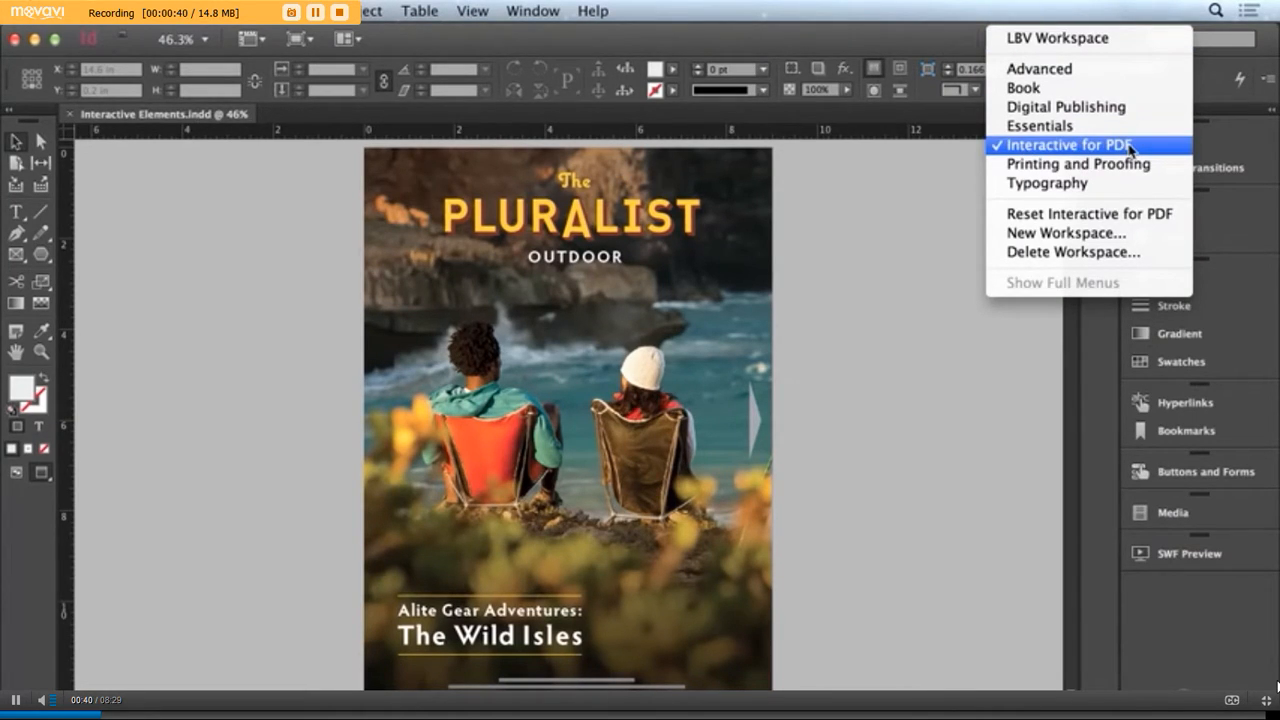
pyautogui.click(1129, 146)
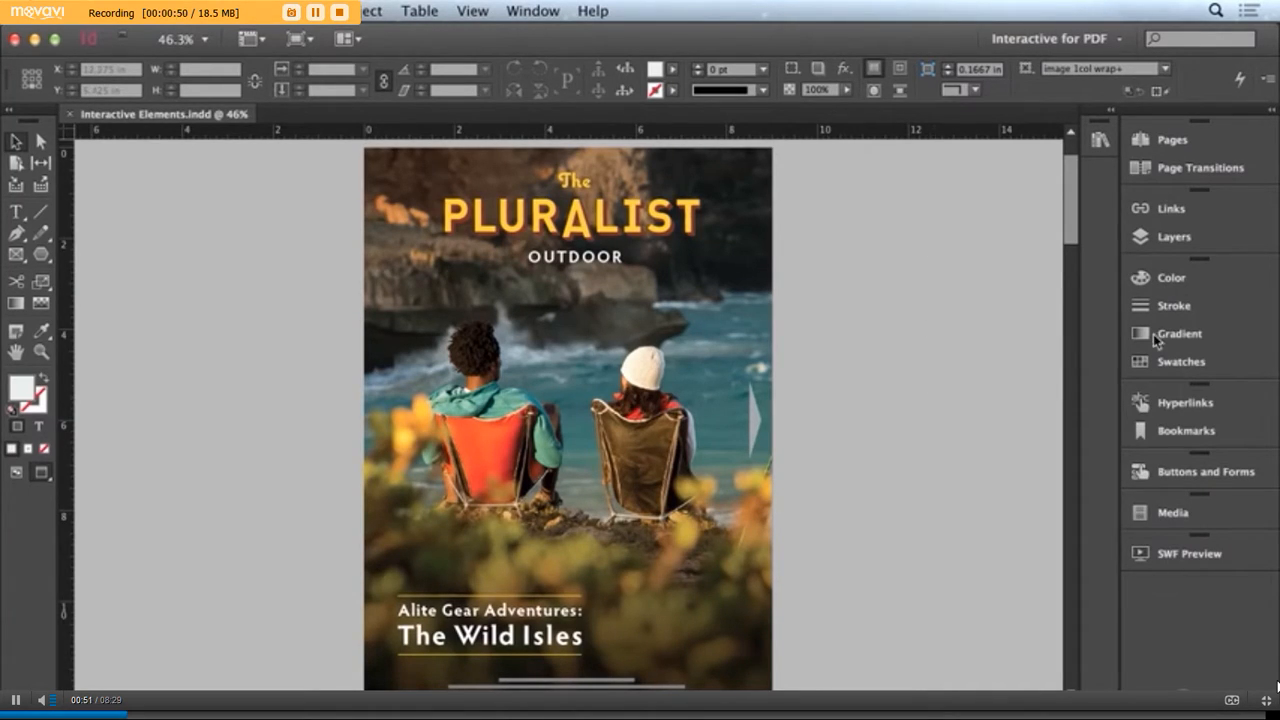
pyautogui.click(1194, 404)
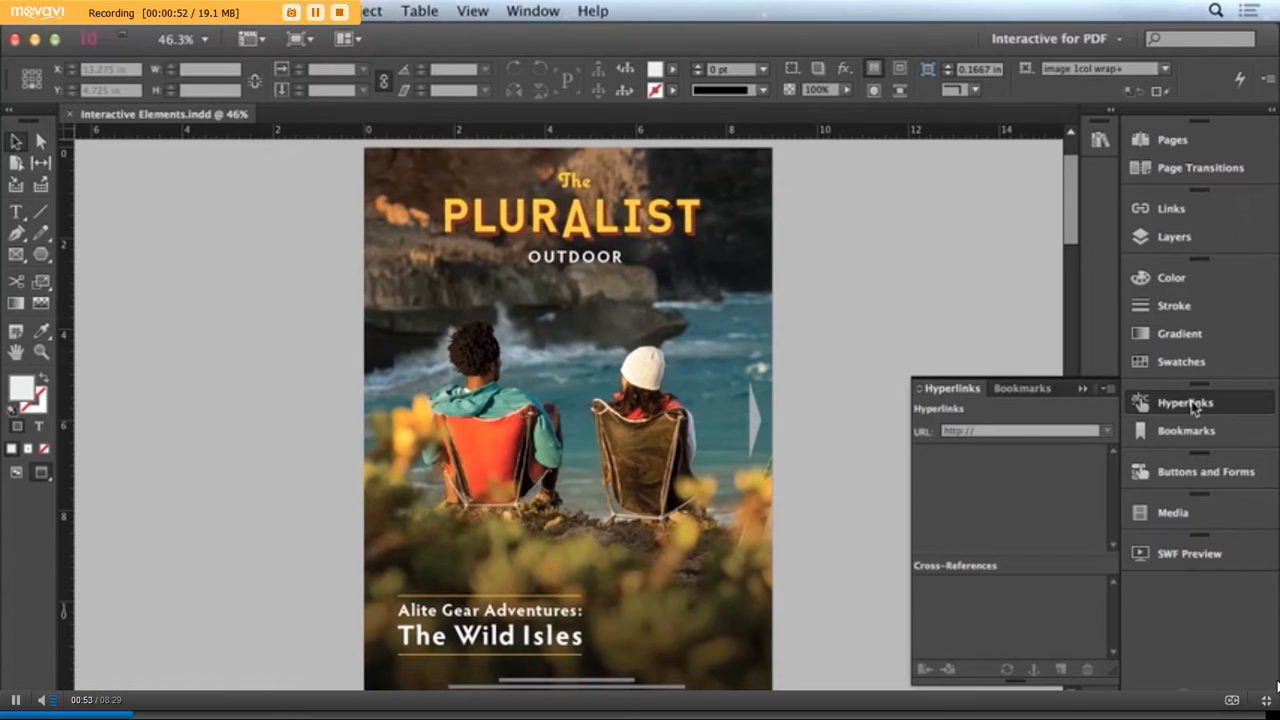
pyautogui.click(487, 223)
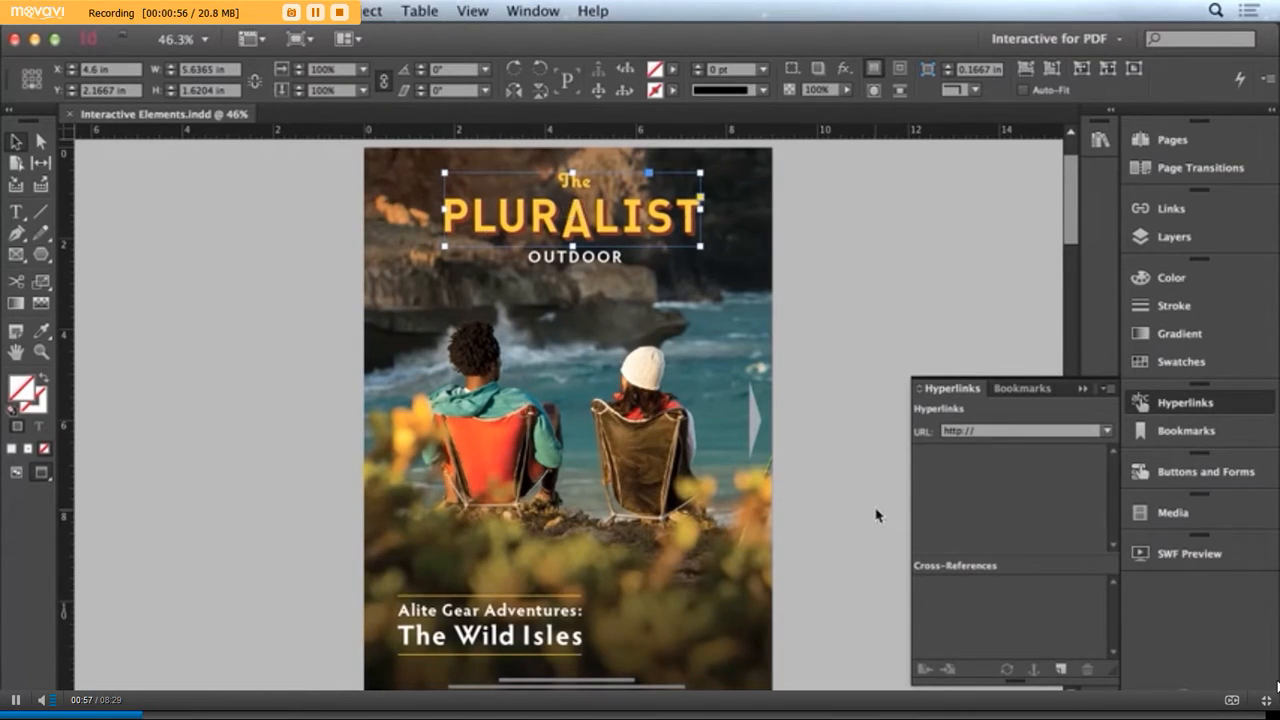
pyautogui.click(1061, 671)
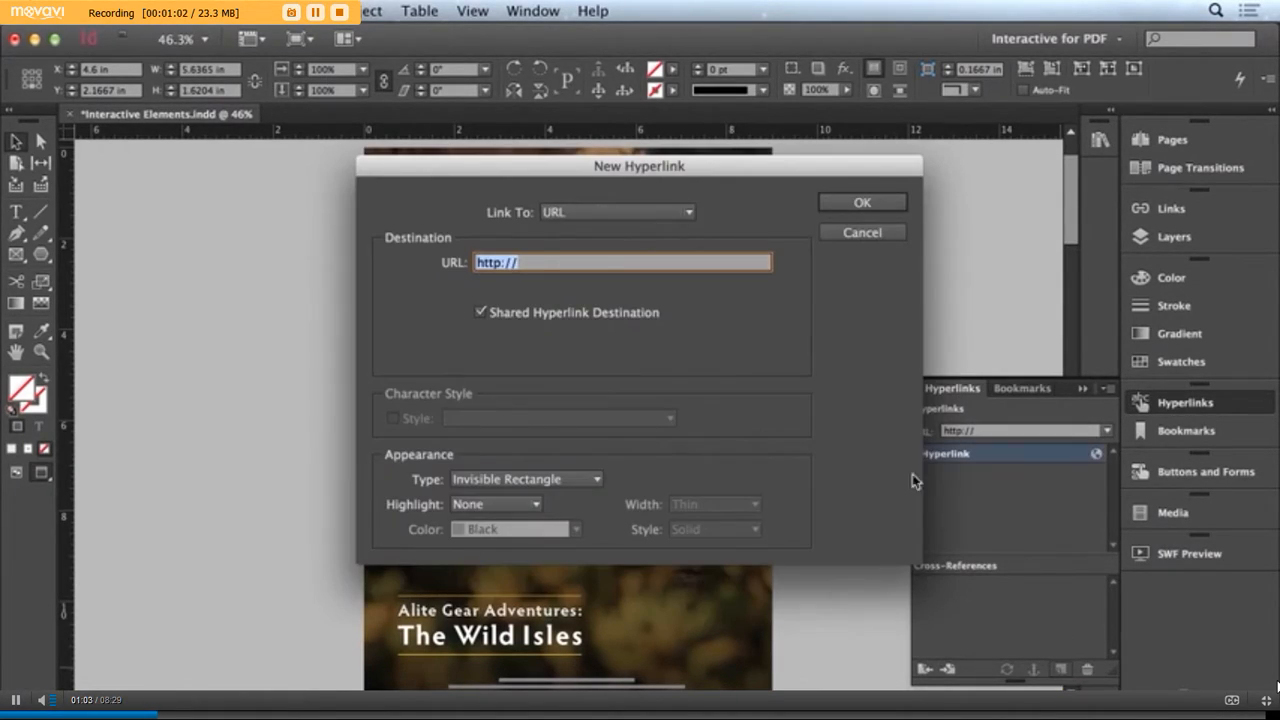
pyautogui.moveTo(497, 170); pyautogui.dragTo(596, 289)
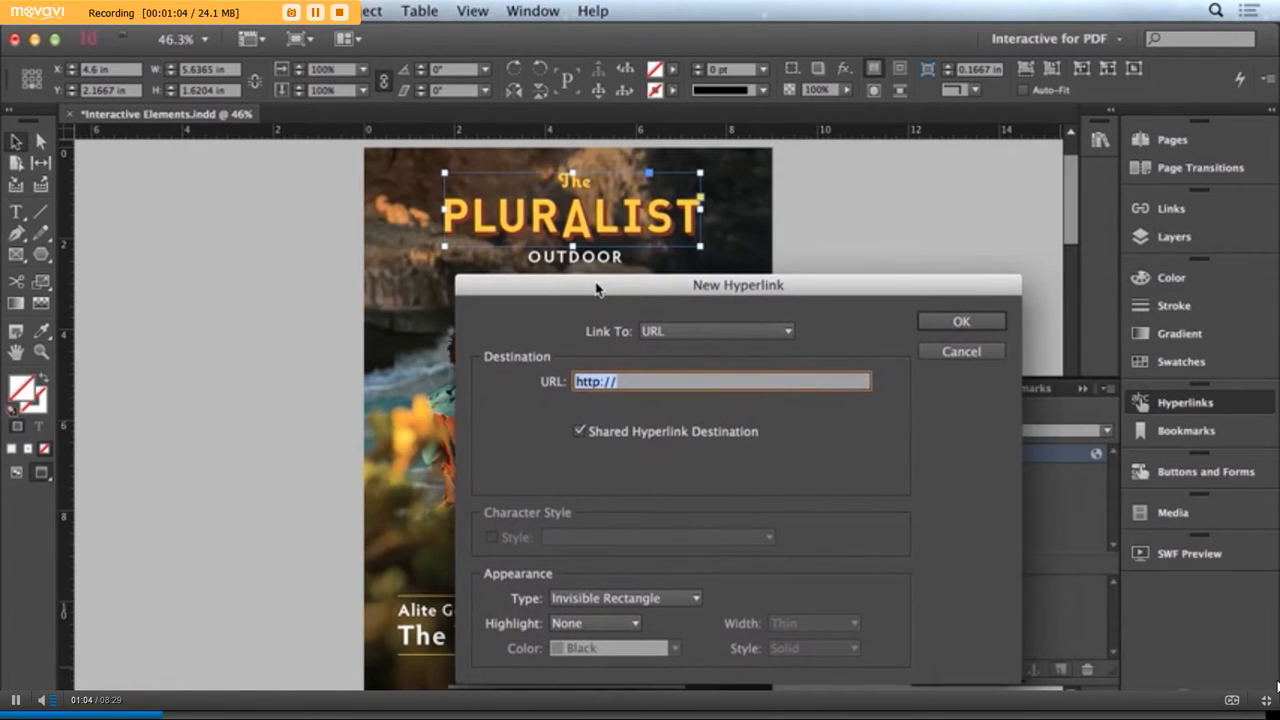
pyautogui.click(684, 329)
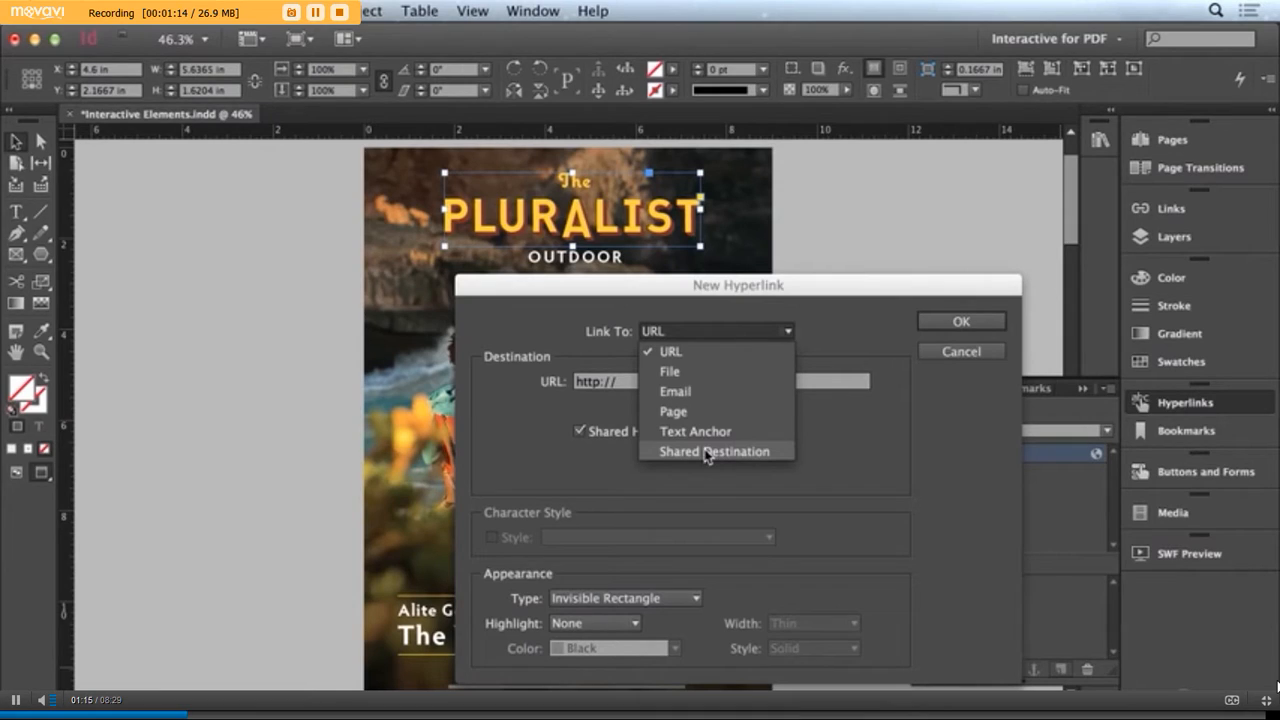
pyautogui.click(691, 350)
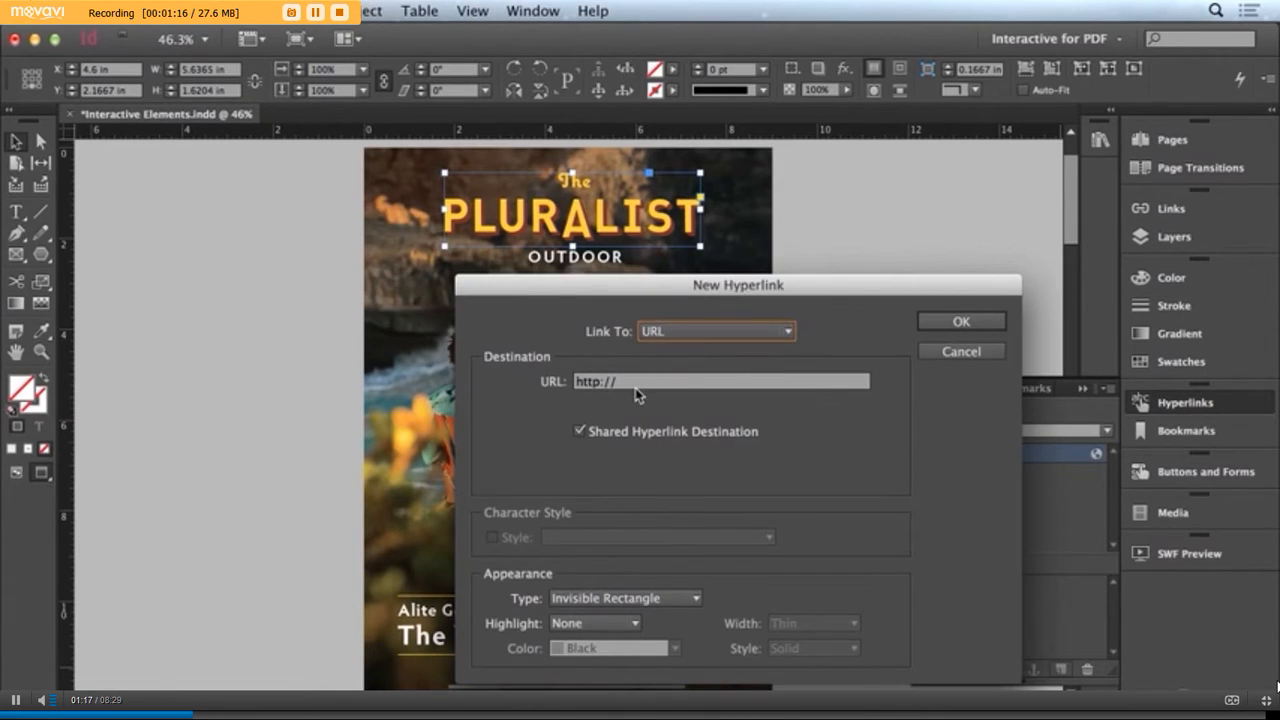
pyautogui.click(665, 381)
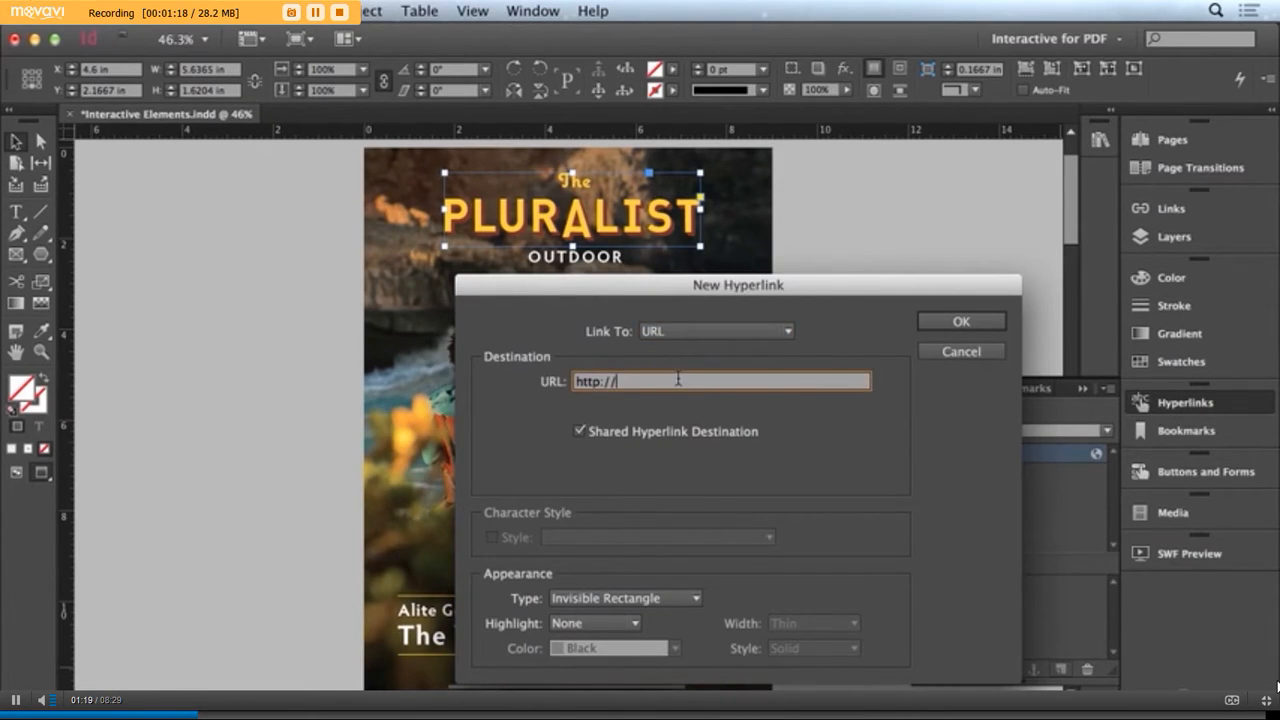
pyautogui.write('www.adobe.com')
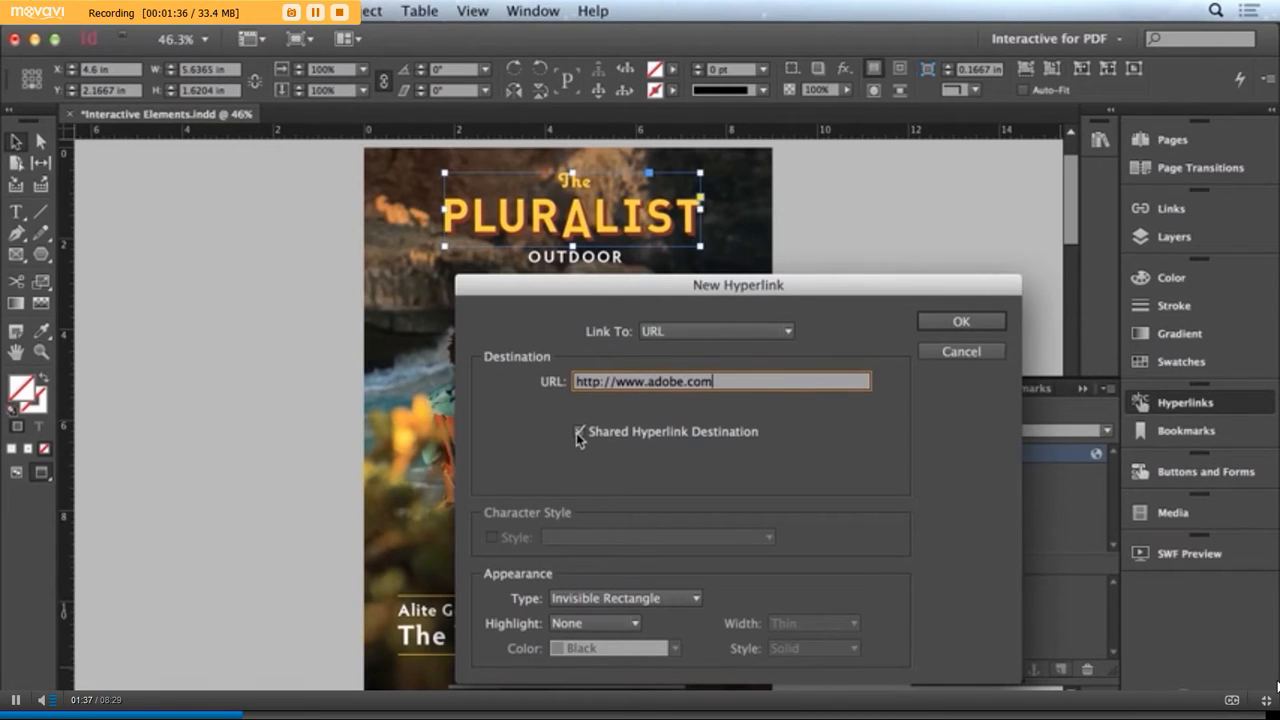
pyautogui.click(963, 321)
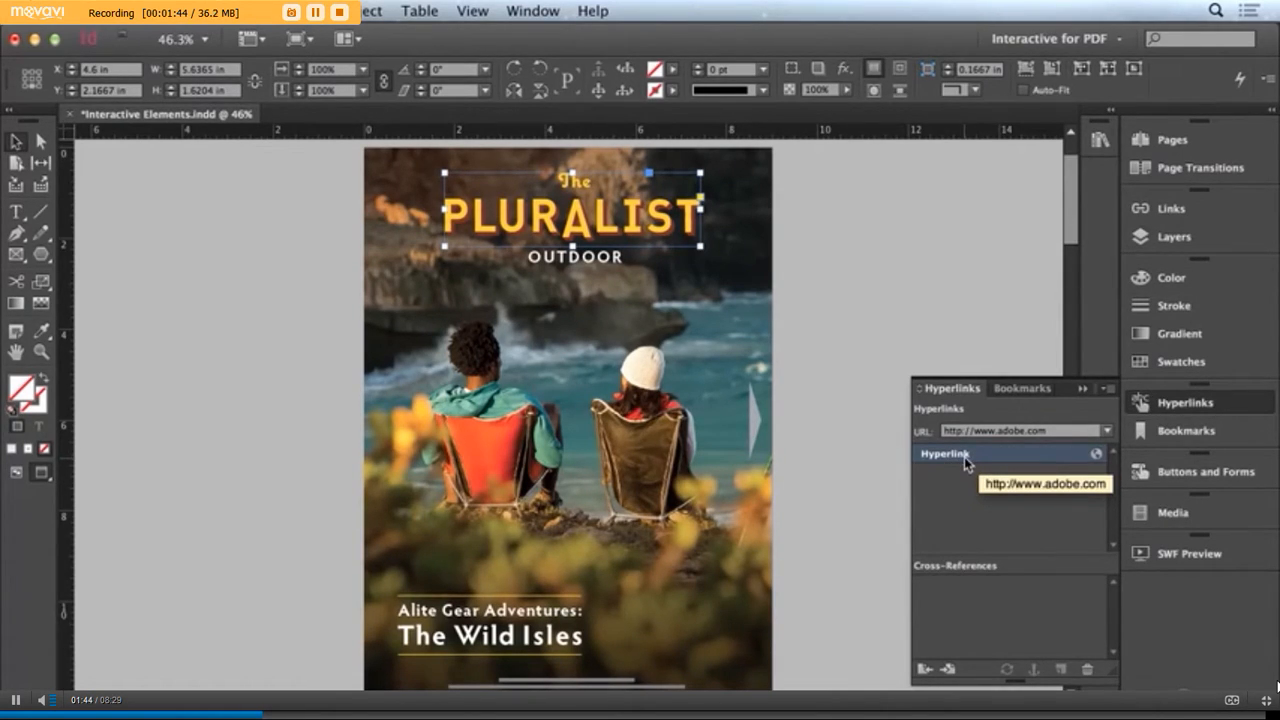
# Rename the masthead's hyperlink to Adobe Hyperlink
pyautogui.click(1107, 389)
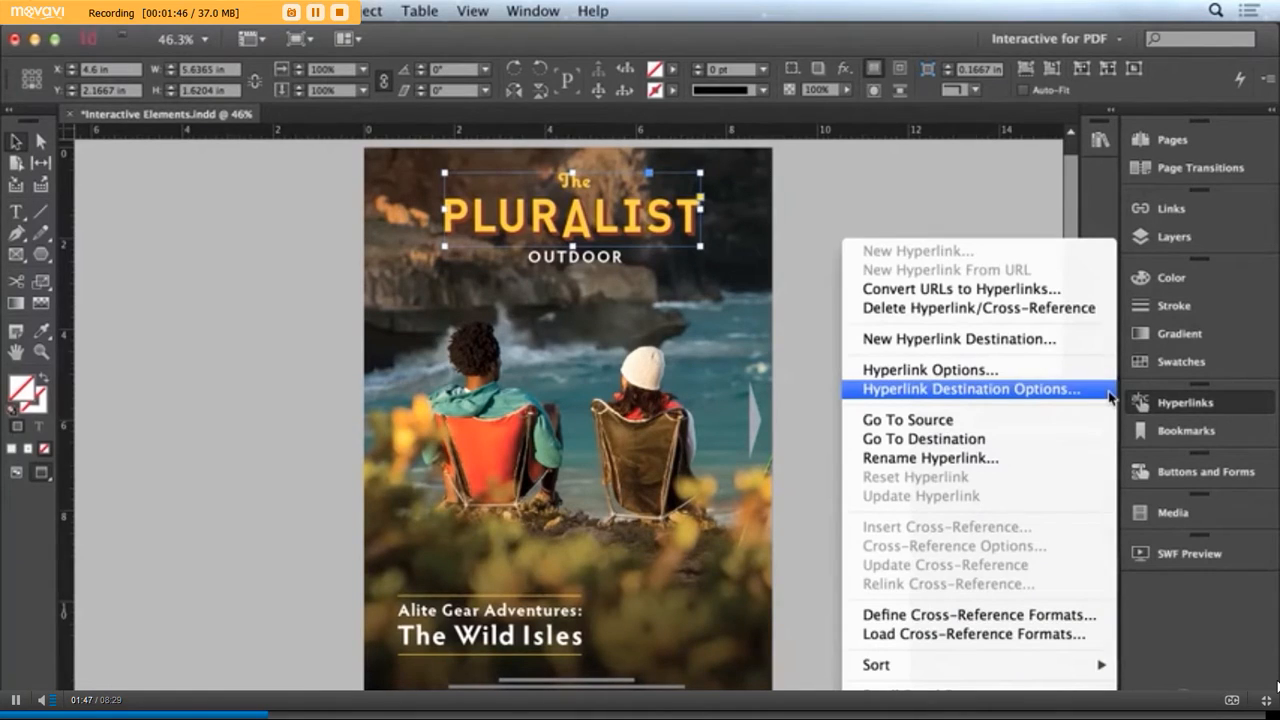
pyautogui.click(1043, 458)
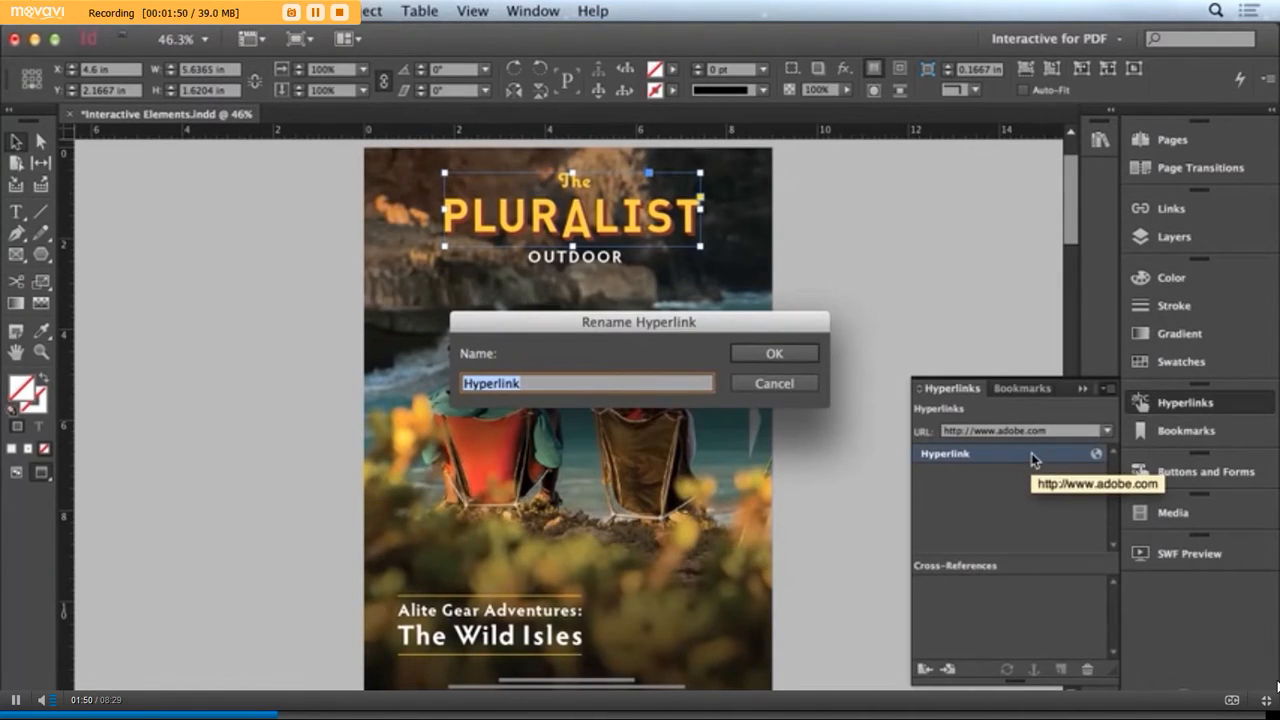
pyautogui.write('Adobe ')
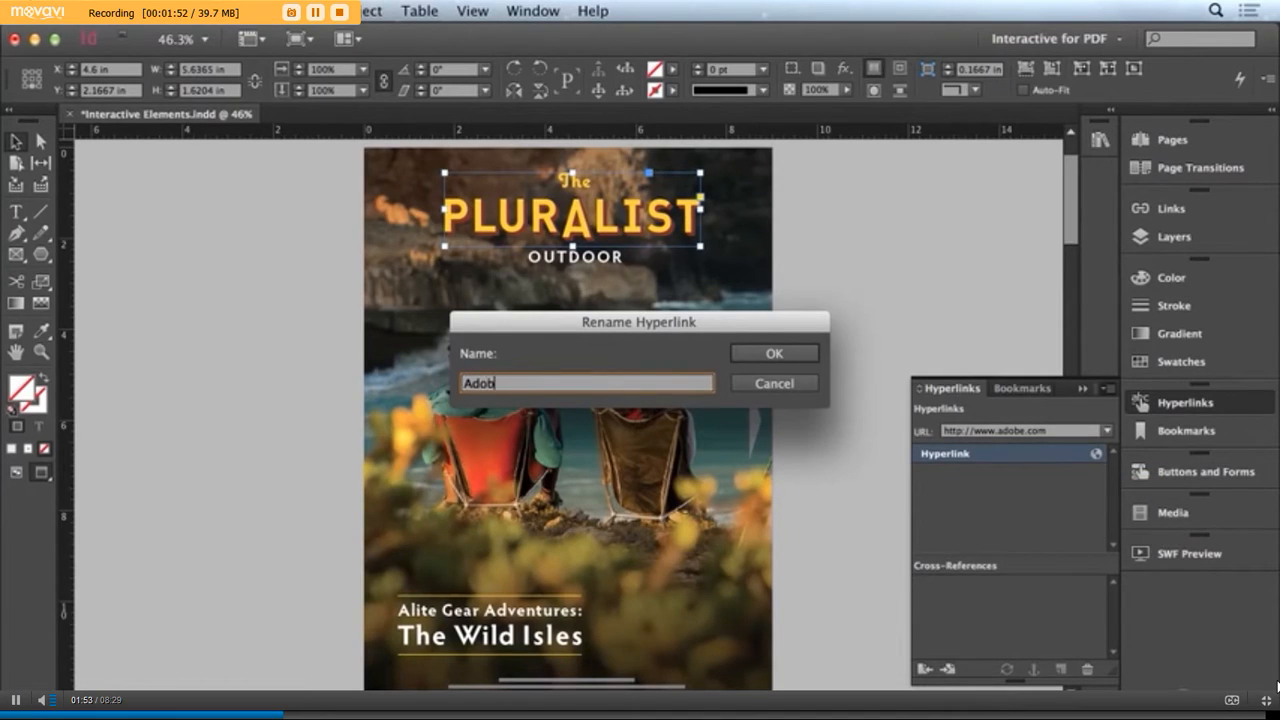
pyautogui.write('Hyperlink')
pyautogui.click(793, 351)
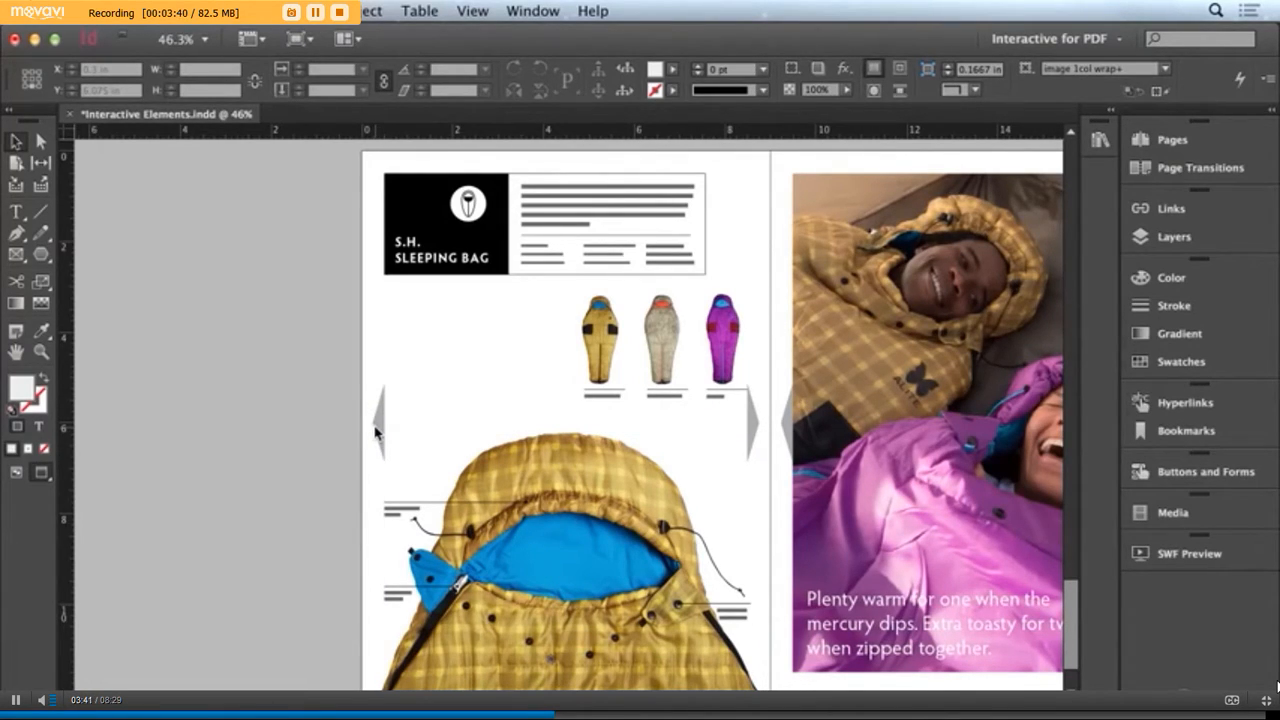
# Open the A-Catalog master spread for editing
pyautogui.click(1211, 145)
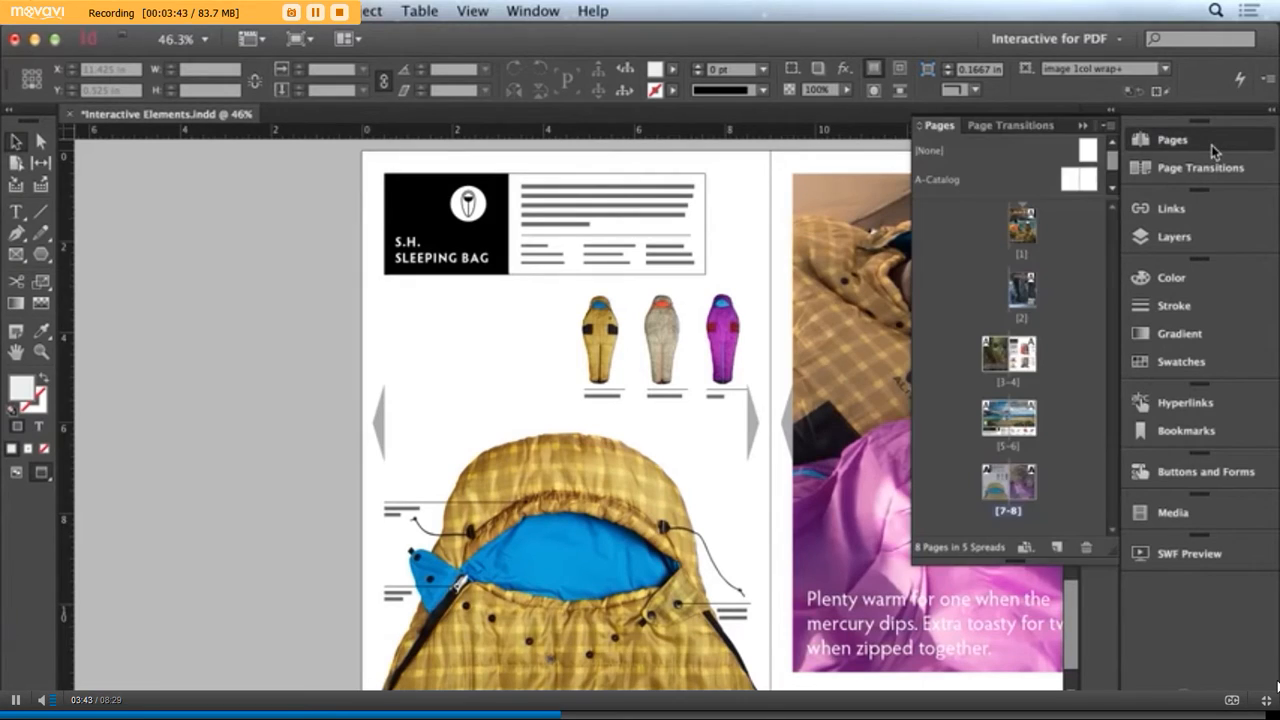
pyautogui.doubleClick(934, 181)
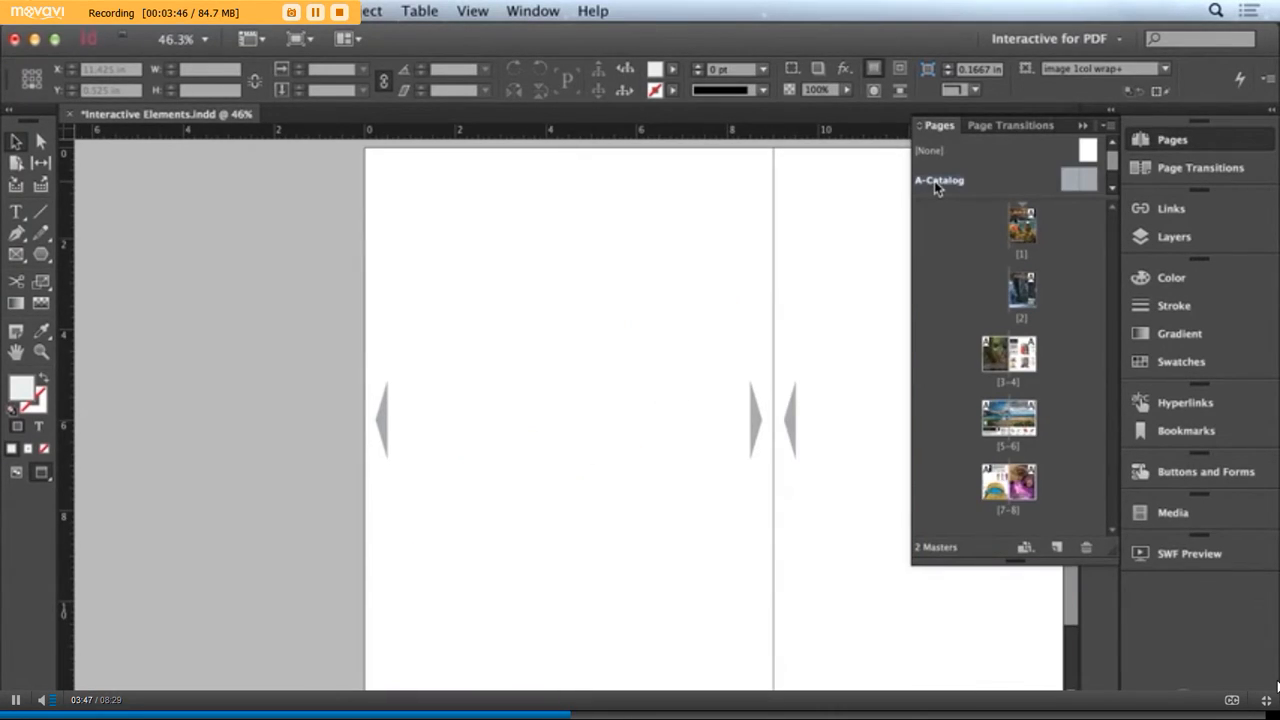
pyautogui.press('space')
pyautogui.moveTo(625, 304); pyautogui.dragTo(390, 302)
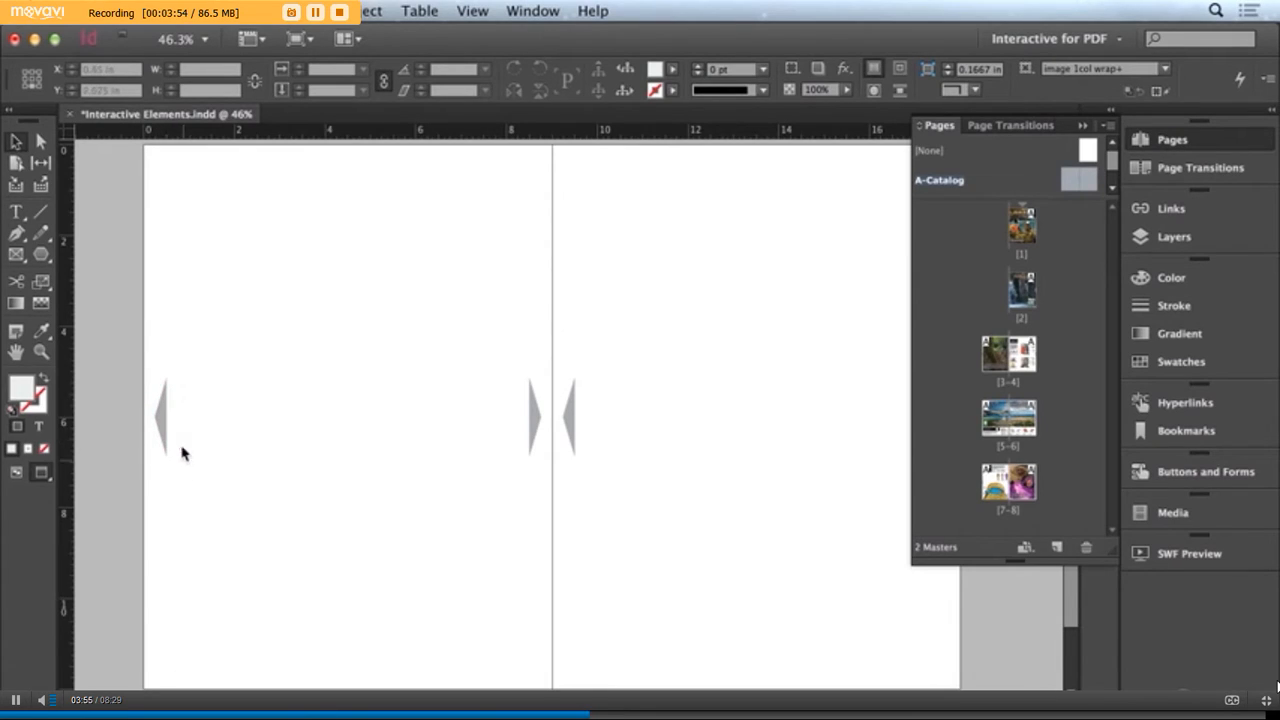
# Convert the left-pointing arrow on the left master page to a button named Previous
pyautogui.click(164, 418)
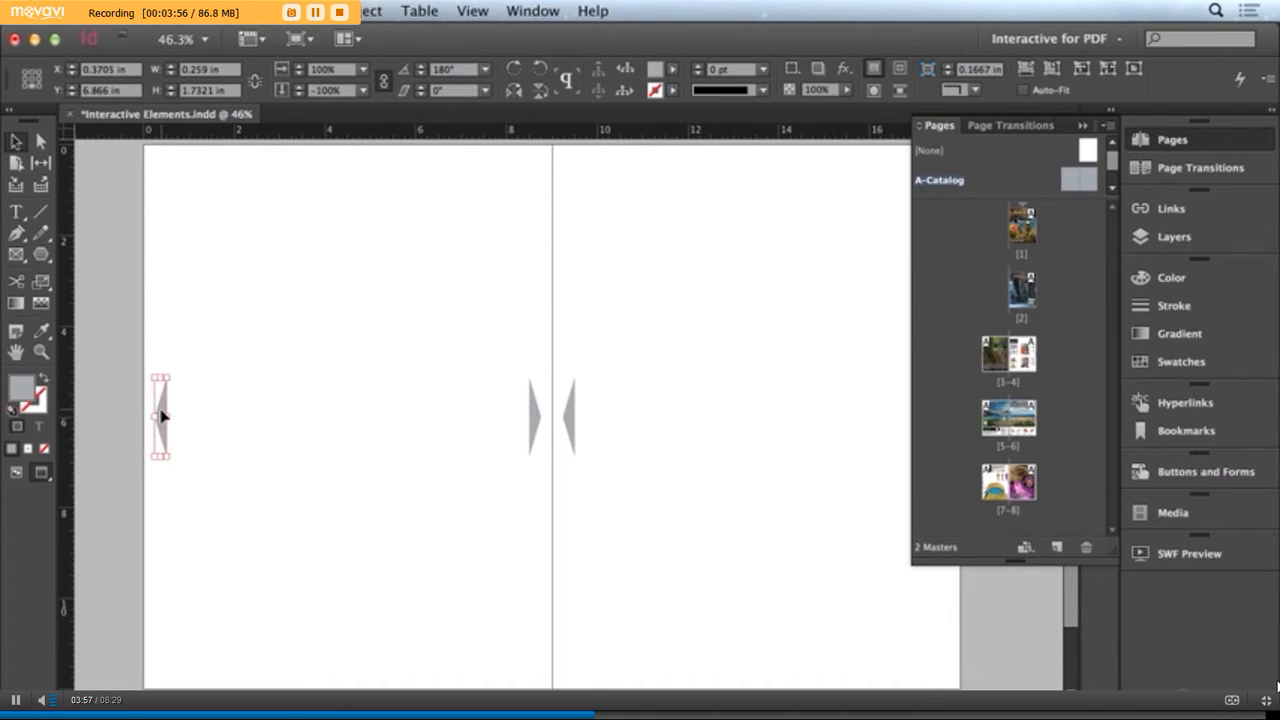
pyautogui.click(1226, 476)
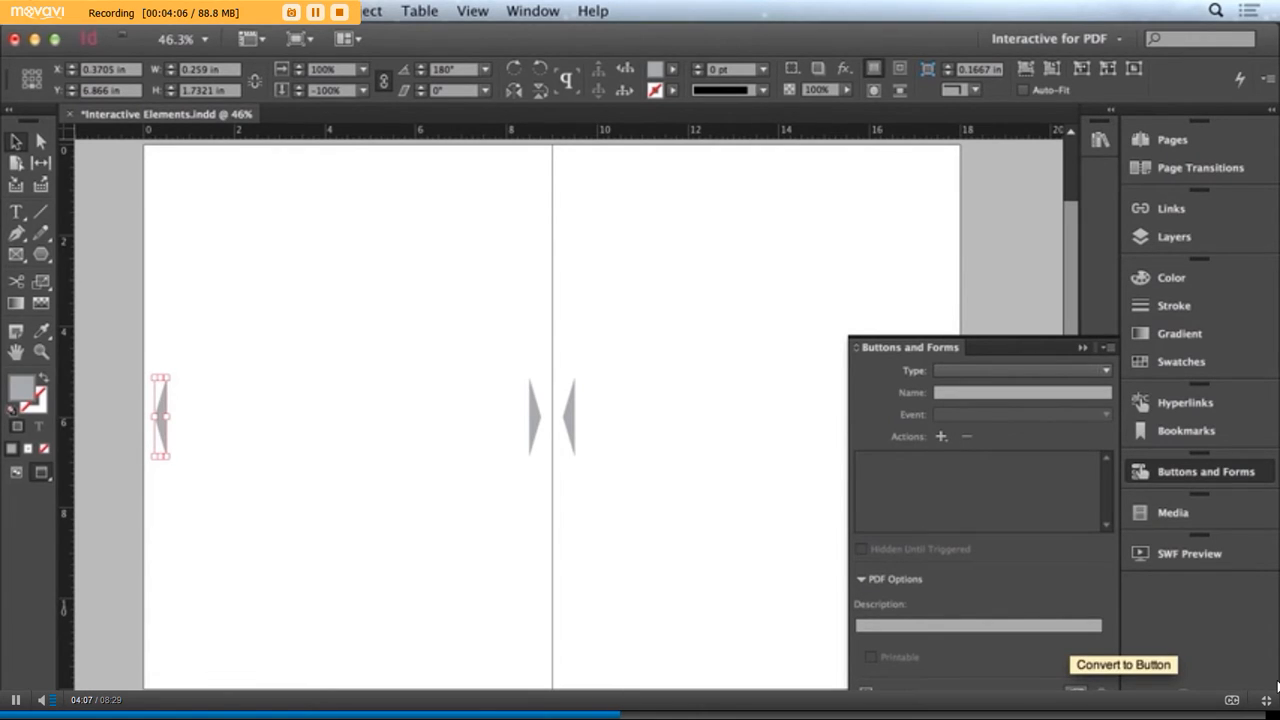
pyautogui.click(1075, 690)
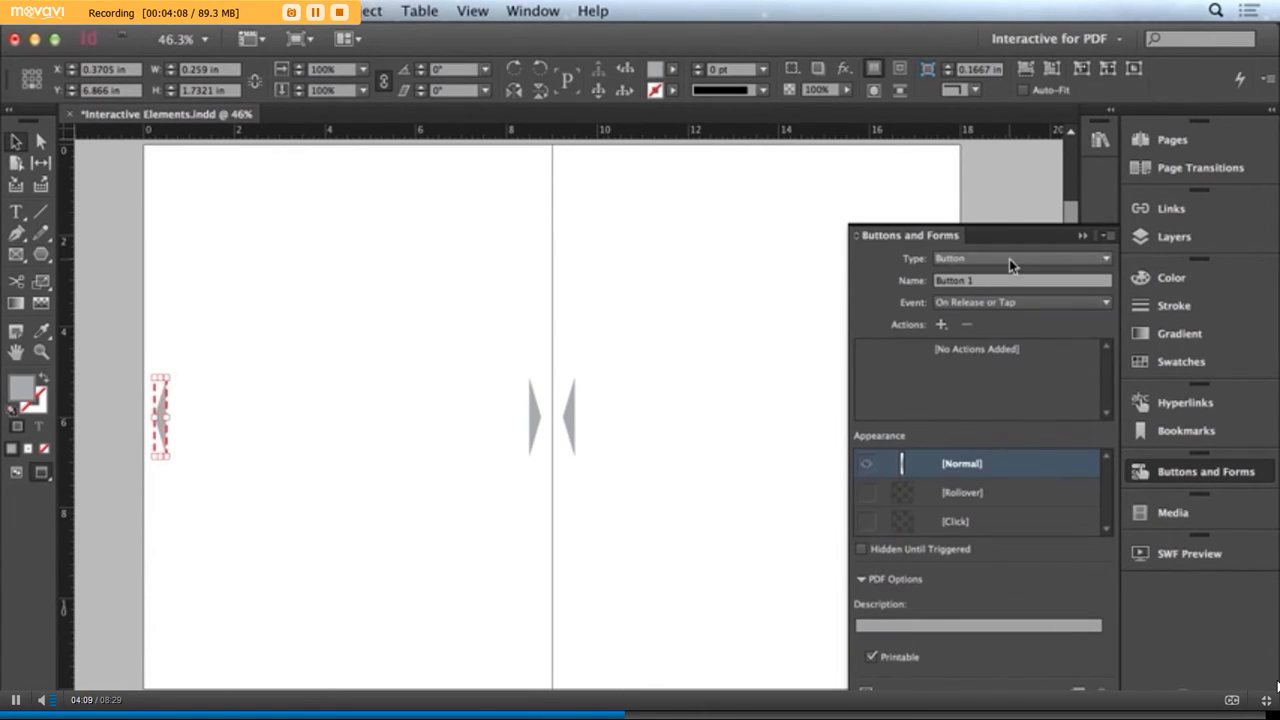
pyautogui.click(936, 281)
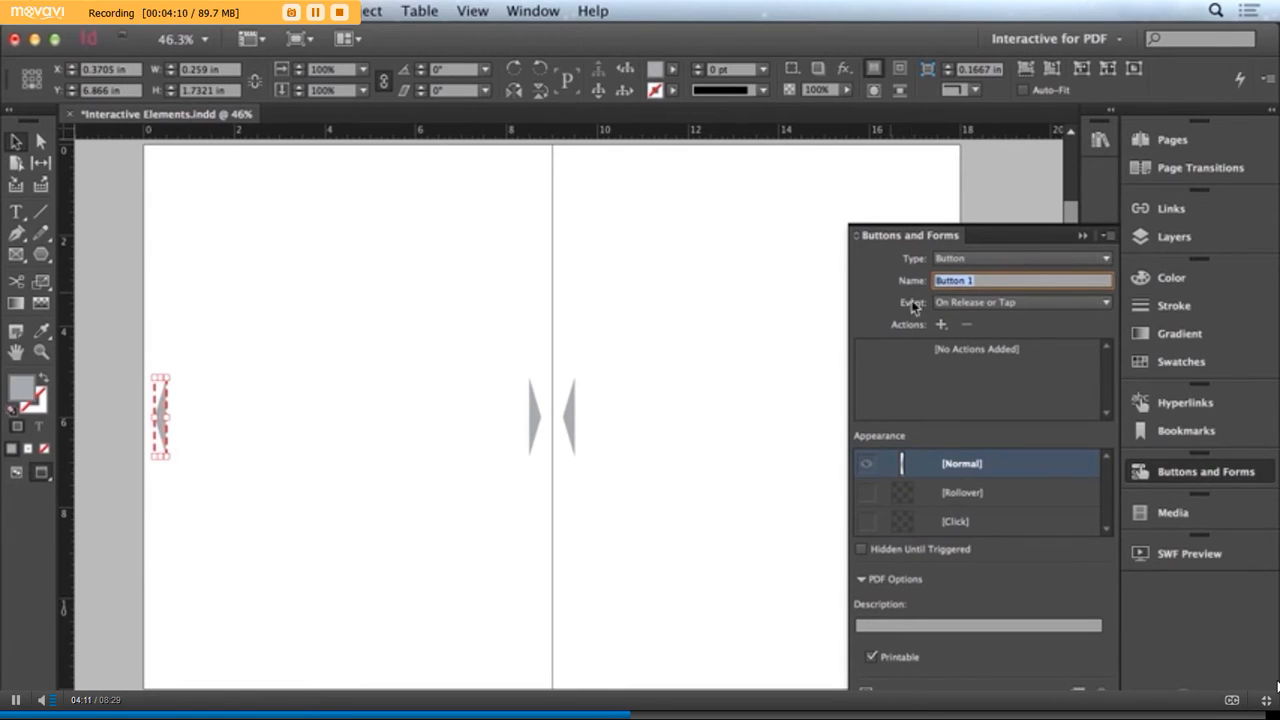
pyautogui.write('Previous')
pyautogui.press('Tab')
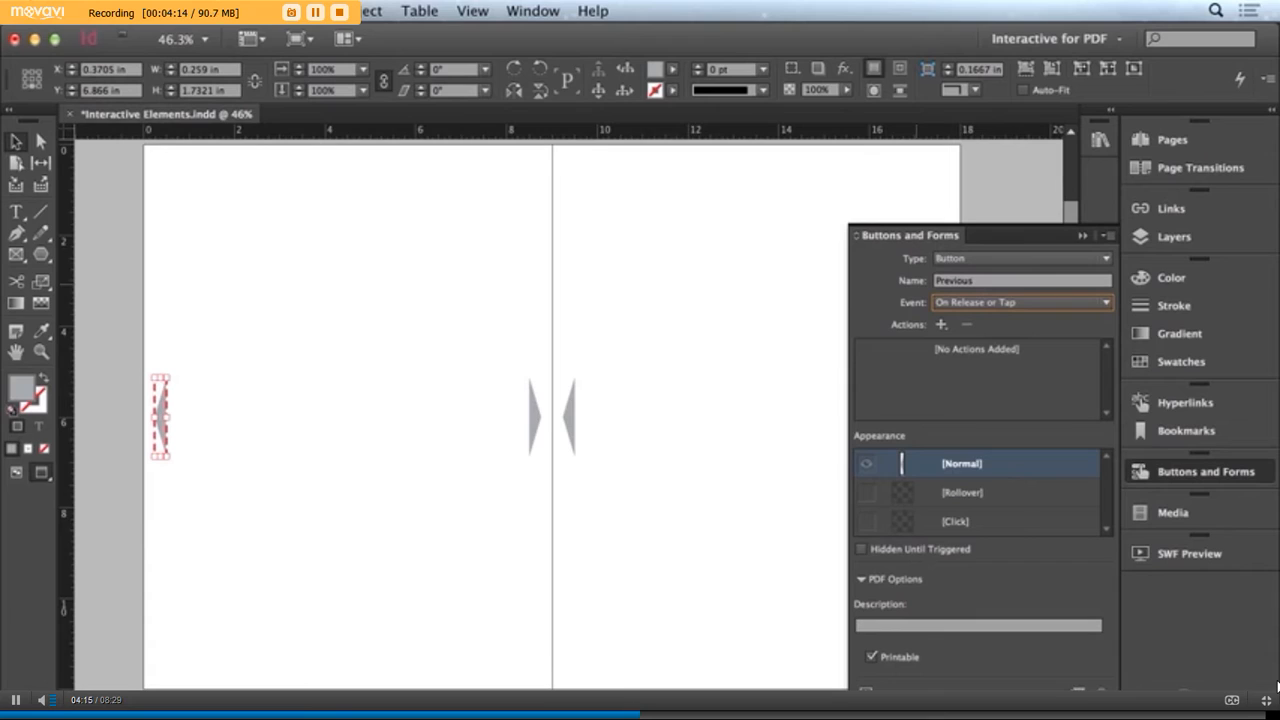
# Give the Previous button a Go To Previous Page action triggered by the On Release or Tap event
pyautogui.click(941, 325)
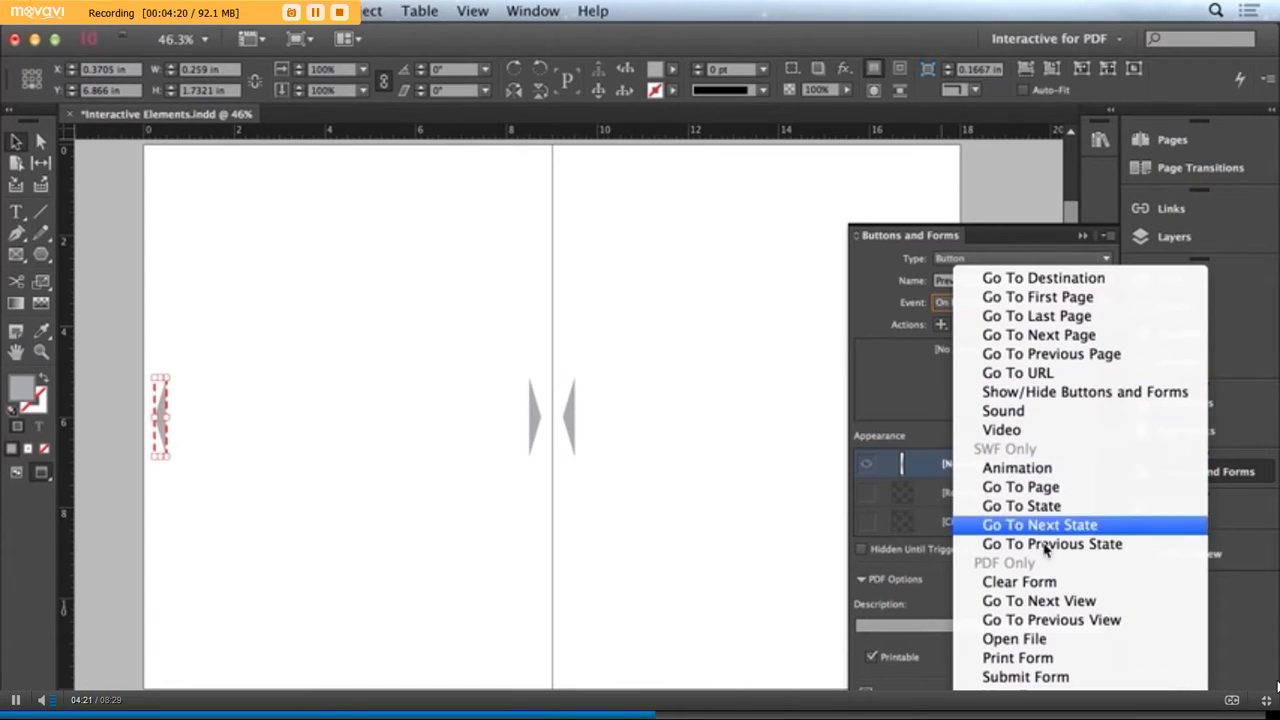
pyautogui.click(1063, 354)
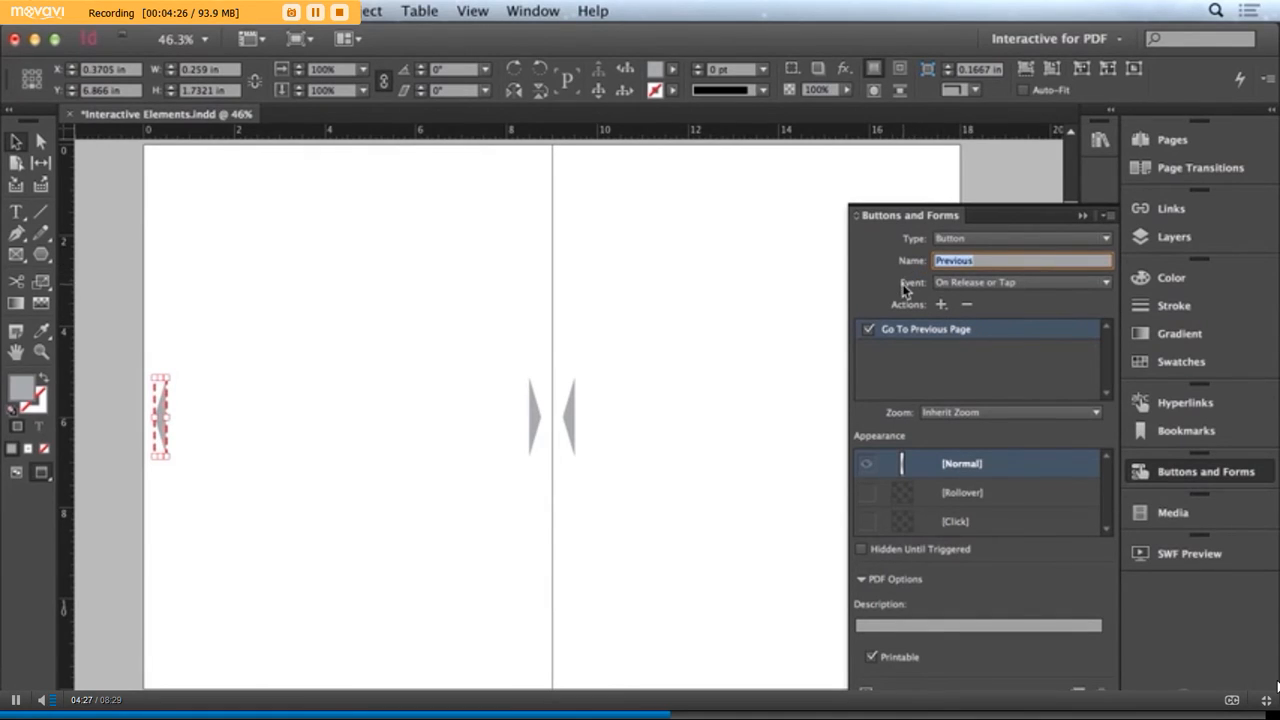
pyautogui.click(1078, 286)
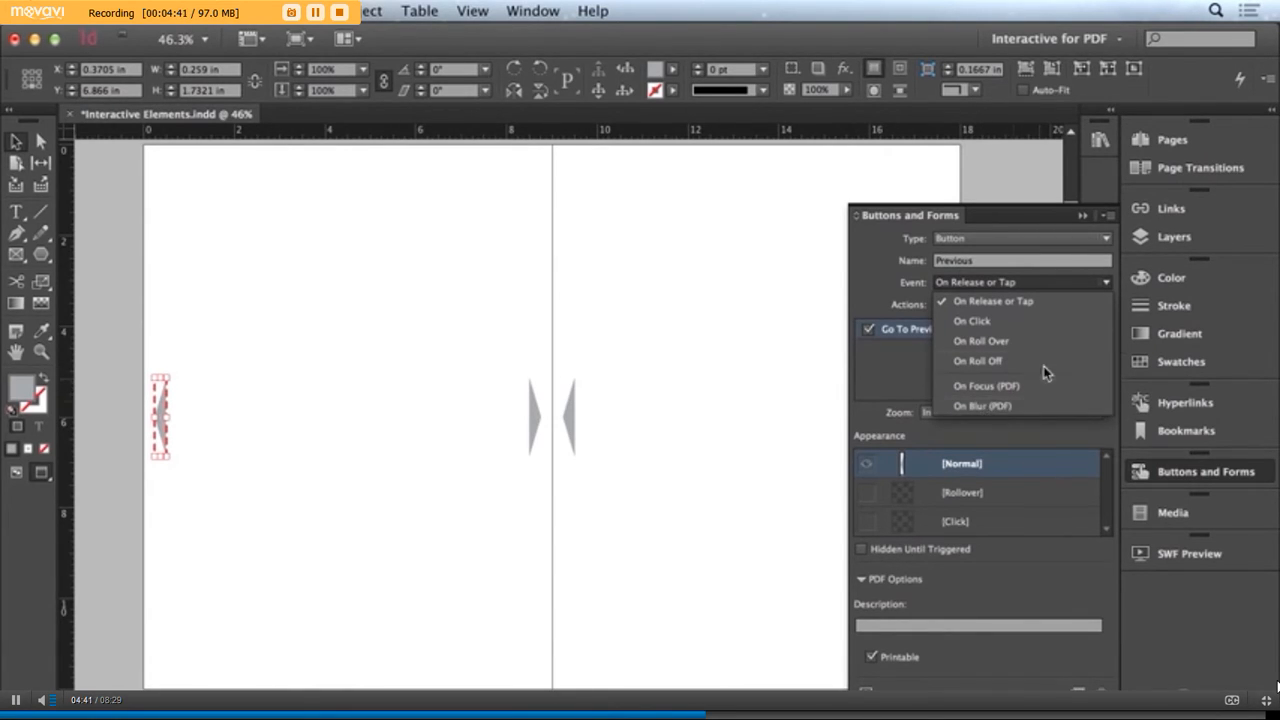
pyautogui.click(1004, 304)
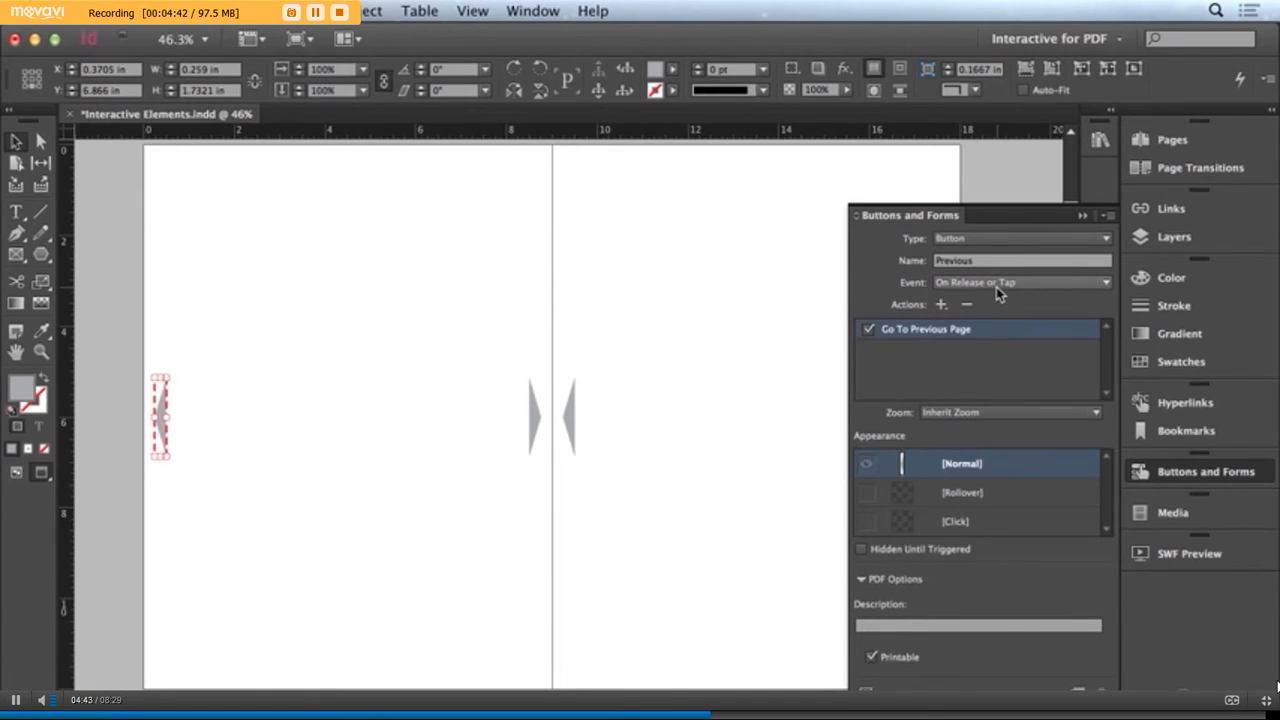
# Convert the right-pointing arrow on the left master page to a button named Next
pyautogui.click(535, 420)
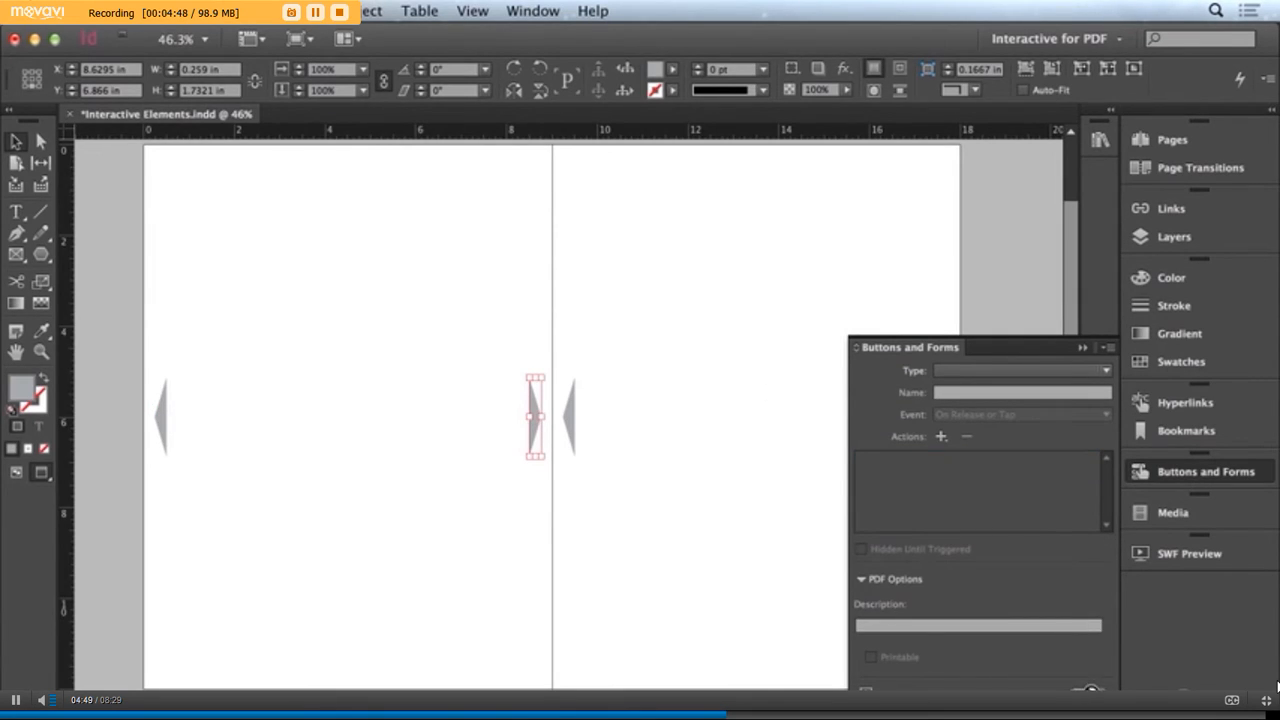
pyautogui.click(1075, 690)
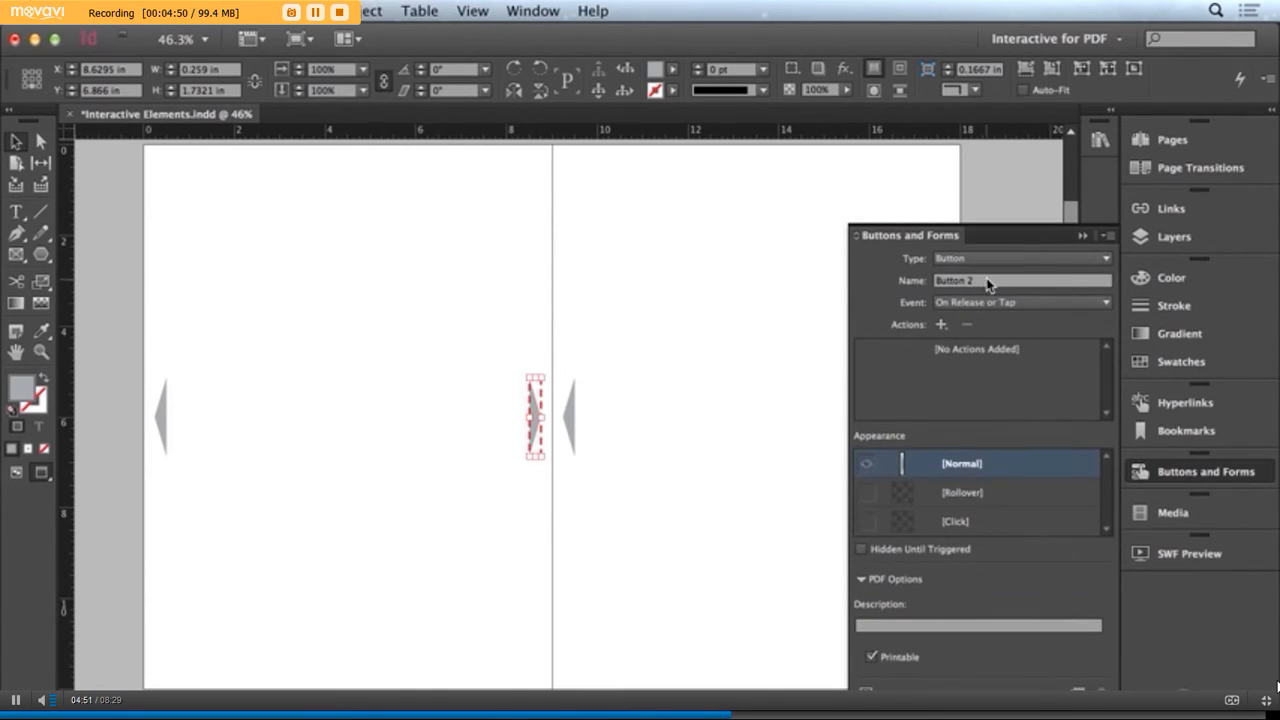
pyautogui.moveTo(988, 280); pyautogui.dragTo(905, 277)
pyautogui.write('Ne')
pyautogui.press('Tab')
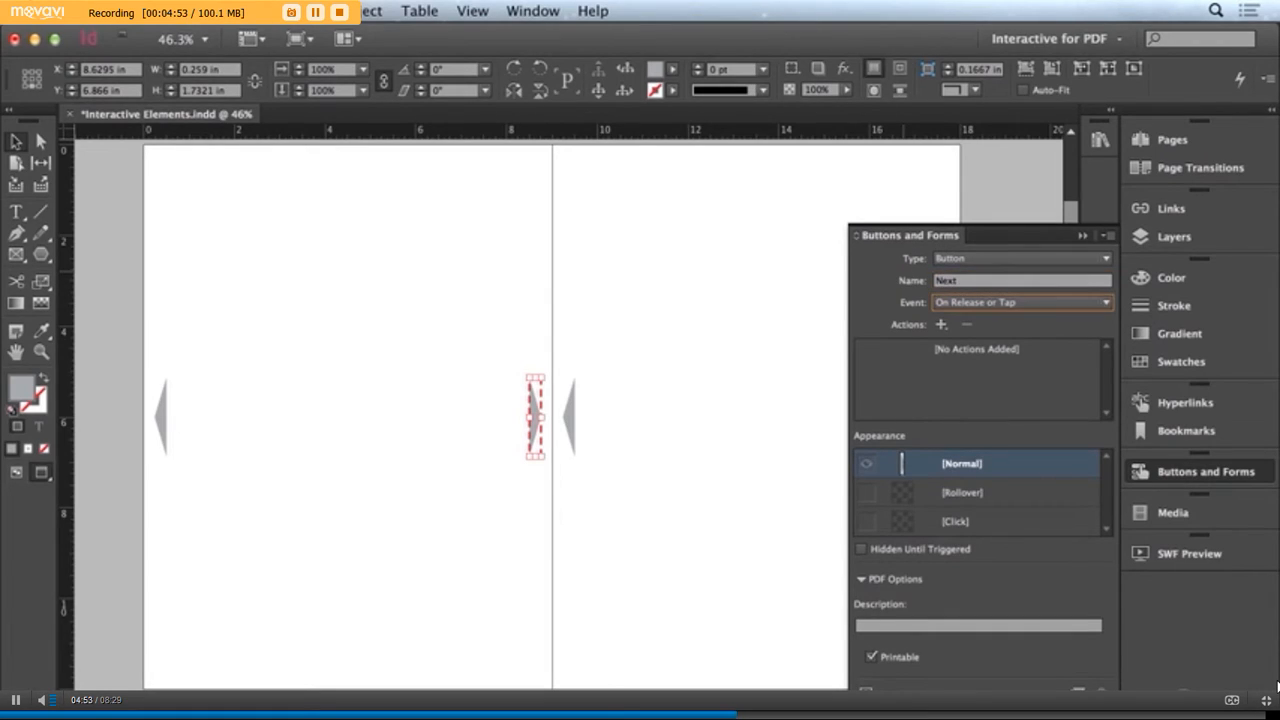
# Add a Go To Next Page action to the Next button and collapse the button settings
pyautogui.click(941, 326)
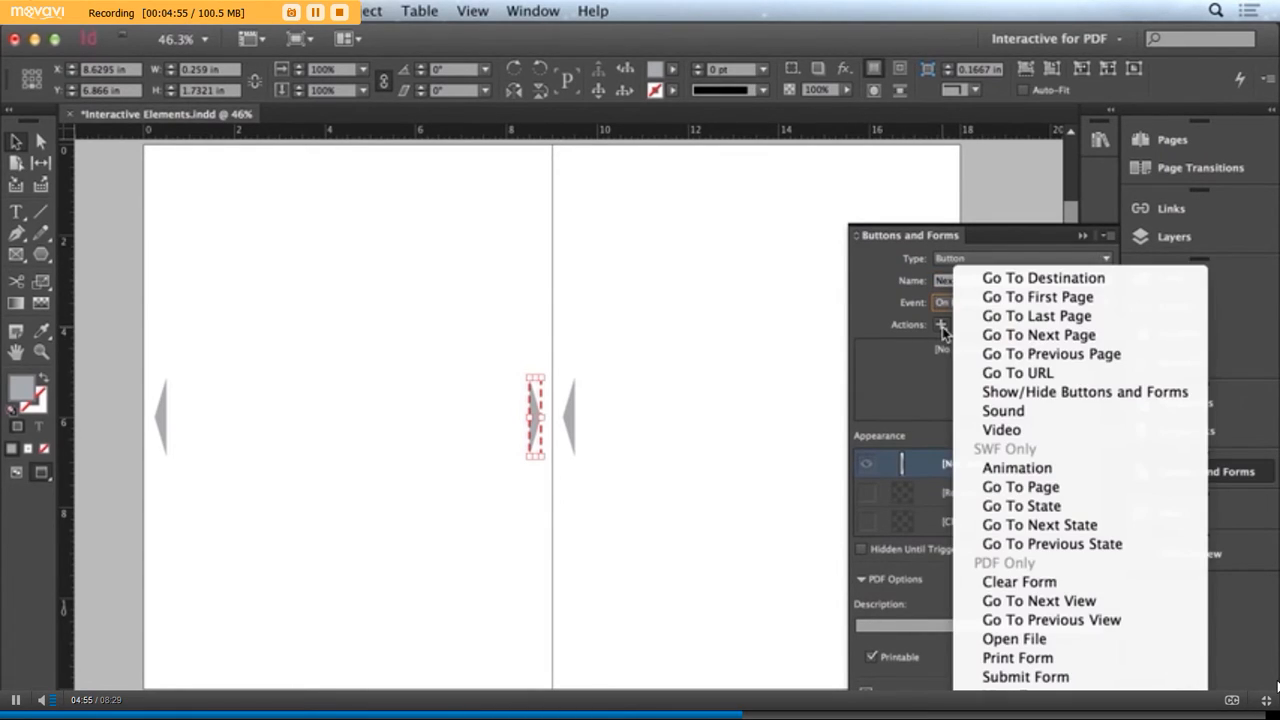
pyautogui.click(1020, 335)
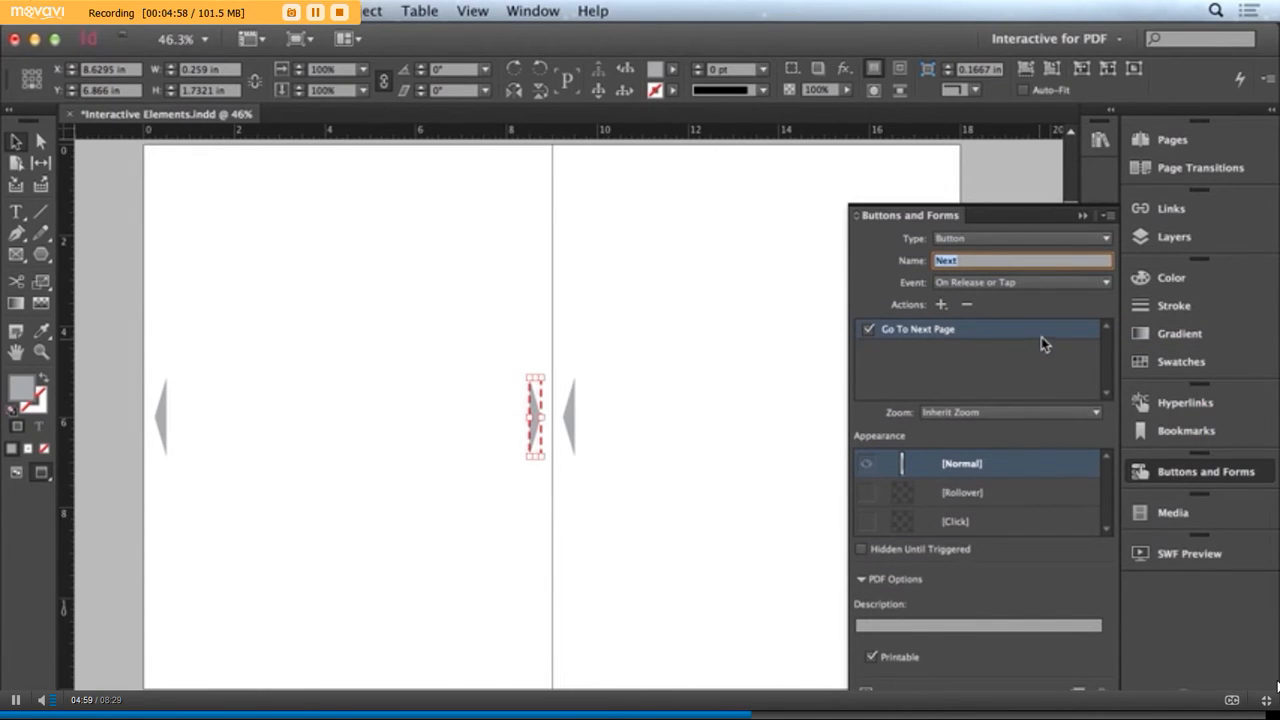
pyautogui.click(1243, 480)
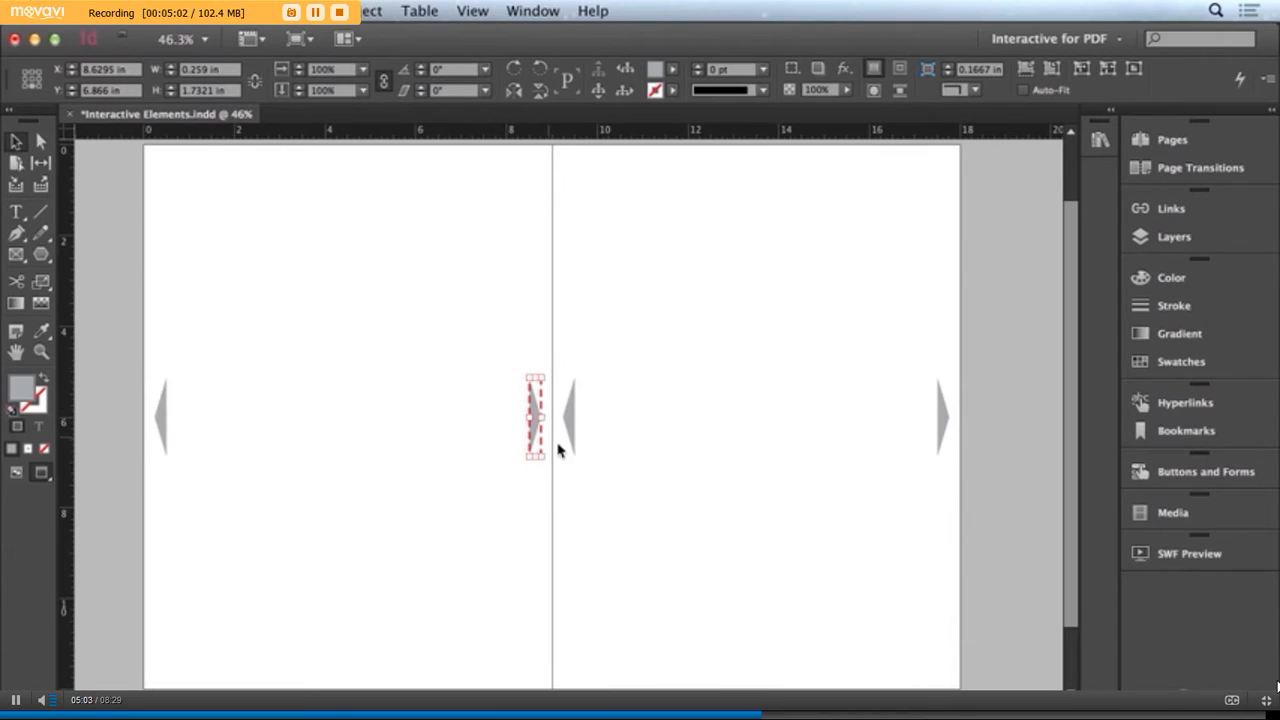
# Delete both unconverted arrows from the right page of the A-Catalog master spread
pyautogui.keyDown('shift'); pyautogui.click(163, 418); pyautogui.keyUp('shift')
pyautogui.click(534, 414)
pyautogui.click(571, 422)
pyautogui.press('Delete')
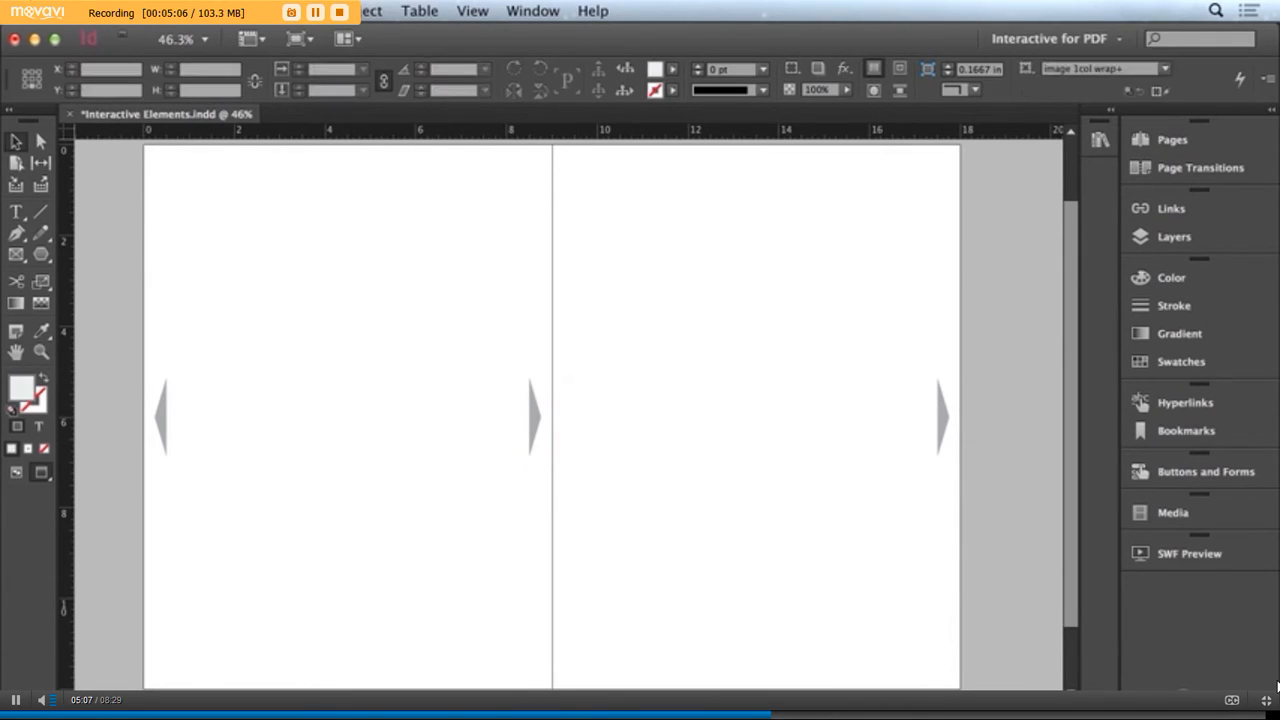
pyautogui.click(943, 424)
pyautogui.press('Delete')
# Duplicate the Previous and Next arrow buttons from the left master page to the matching positions on the right master page
pyautogui.click(160, 416)
pyautogui.keyDown('shift'); pyautogui.click(538, 425); pyautogui.keyUp('shift')
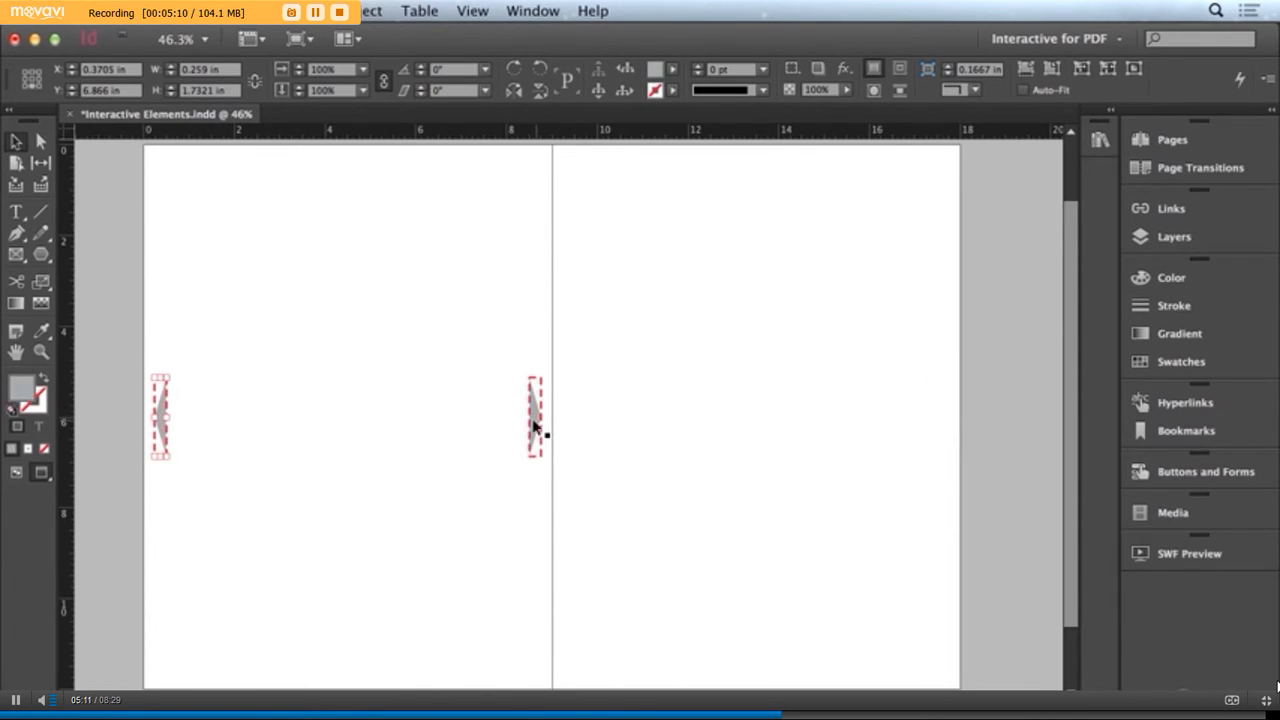
pyautogui.moveTo(538, 410); pyautogui.dragTo(947, 424)
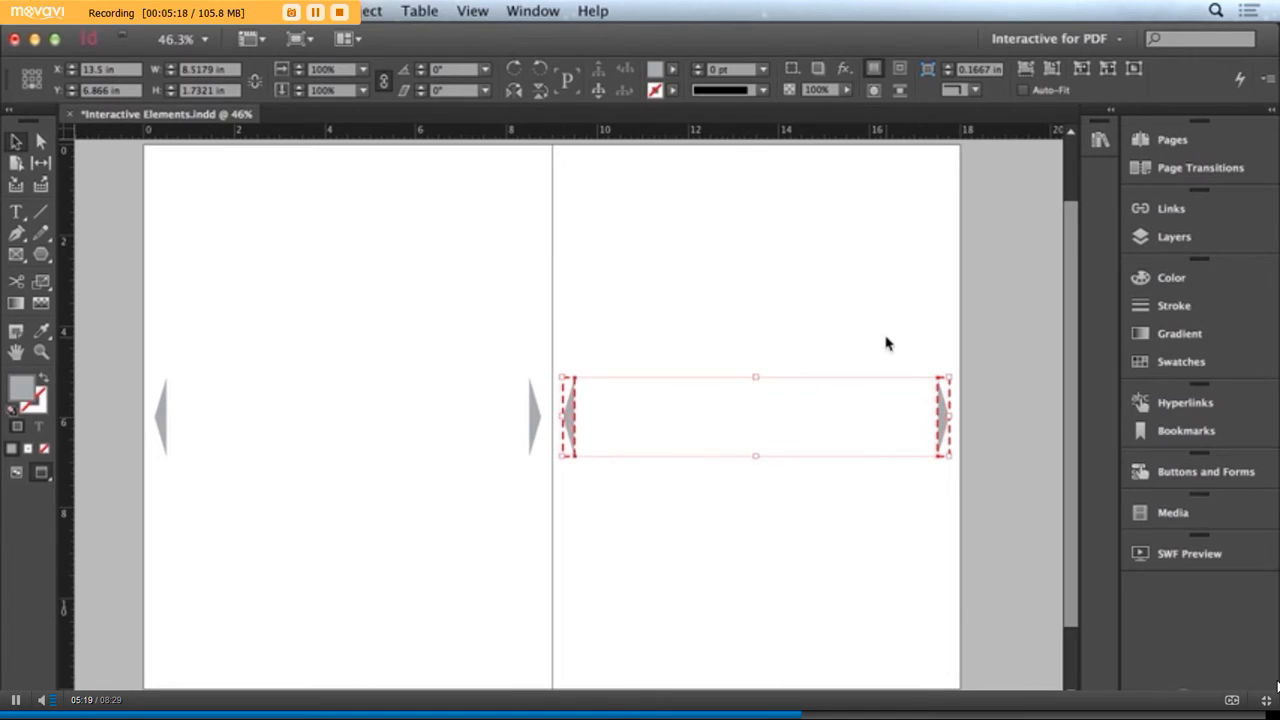
pyautogui.click(588, 424)
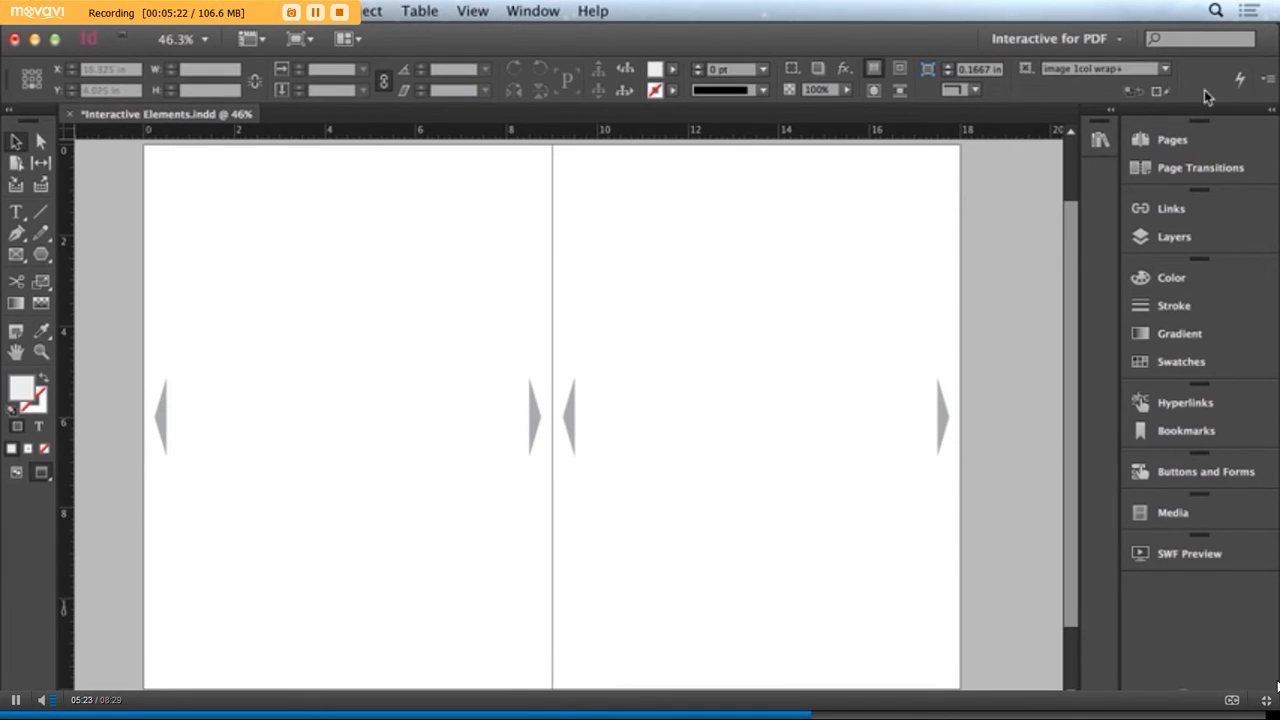
# Override and remove the Previous button on cover page 1 and the Next button on the last page of spread 7-8
pyautogui.click(1200, 140)
pyautogui.doubleClick(1022, 228)
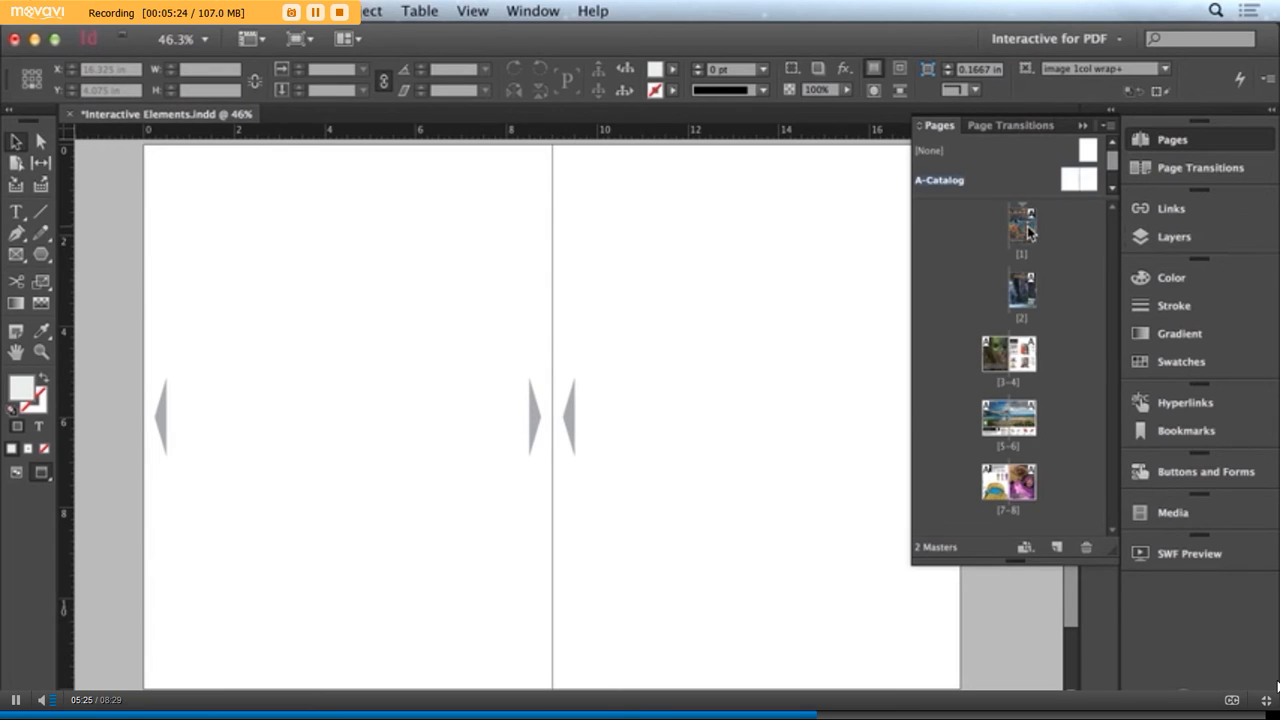
pyautogui.moveTo(795, 298); pyautogui.dragTo(528, 294)
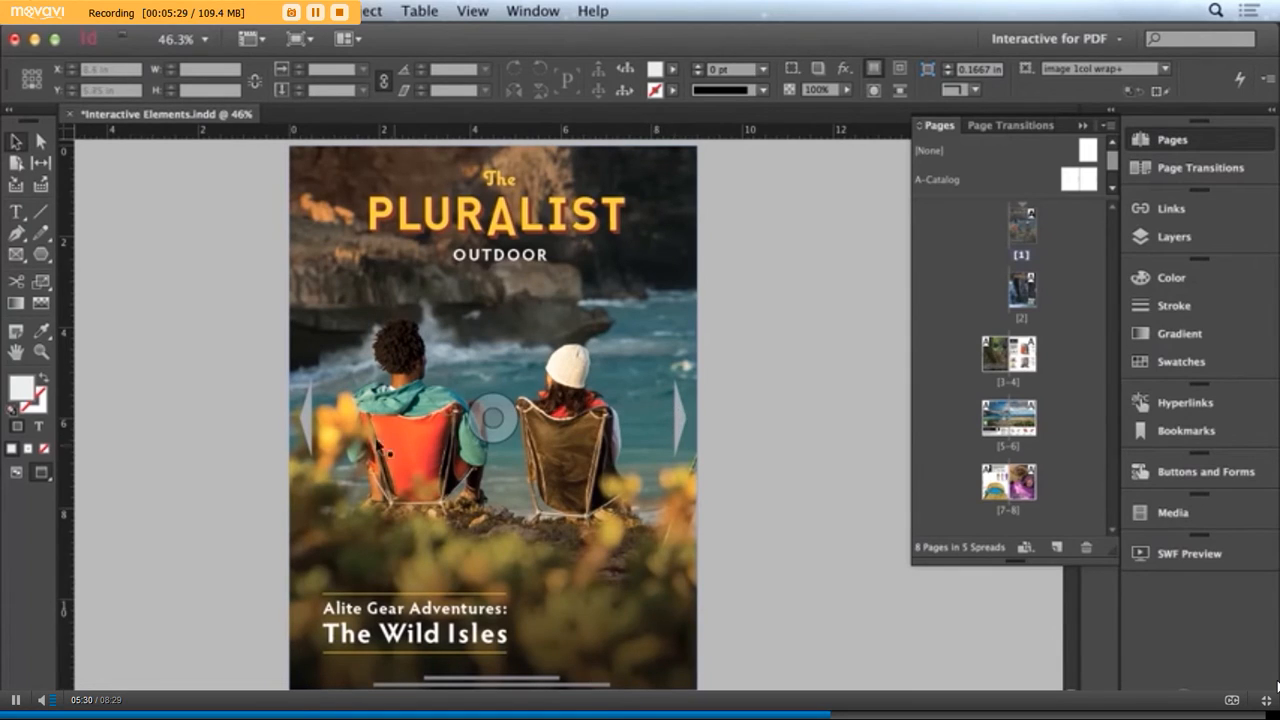
pyautogui.click(313, 425)
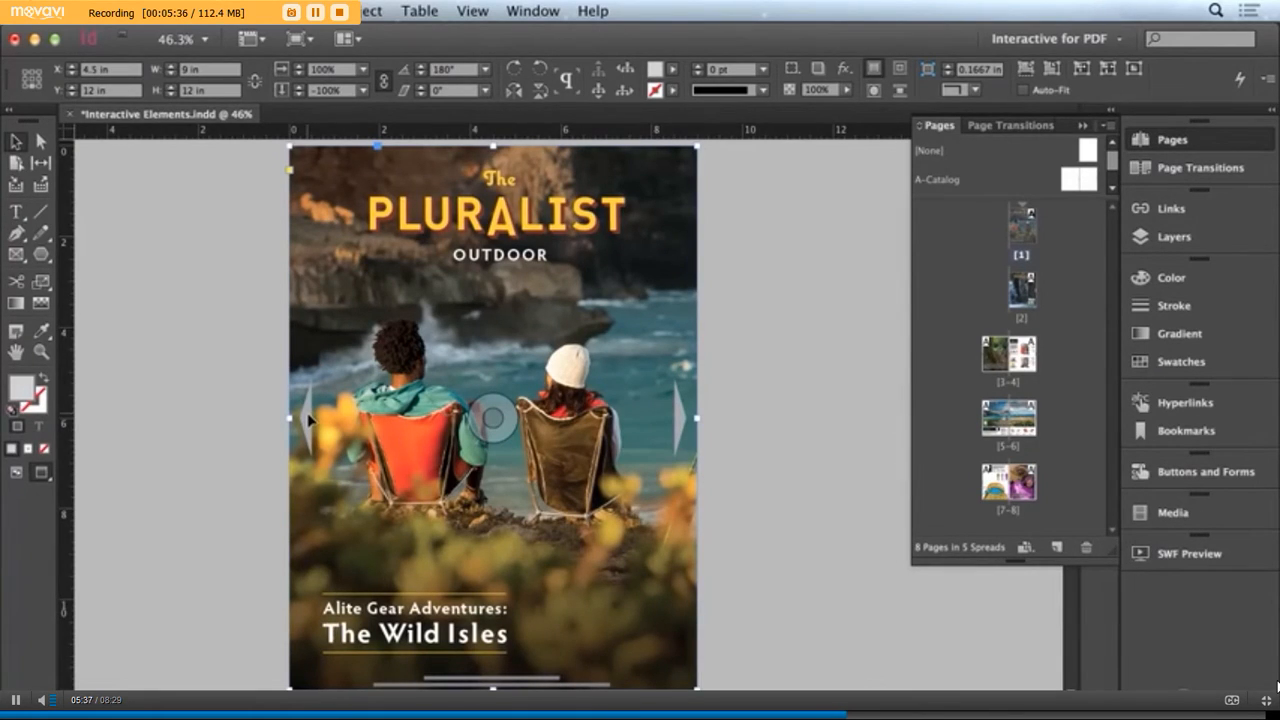
pyautogui.click(310, 420)
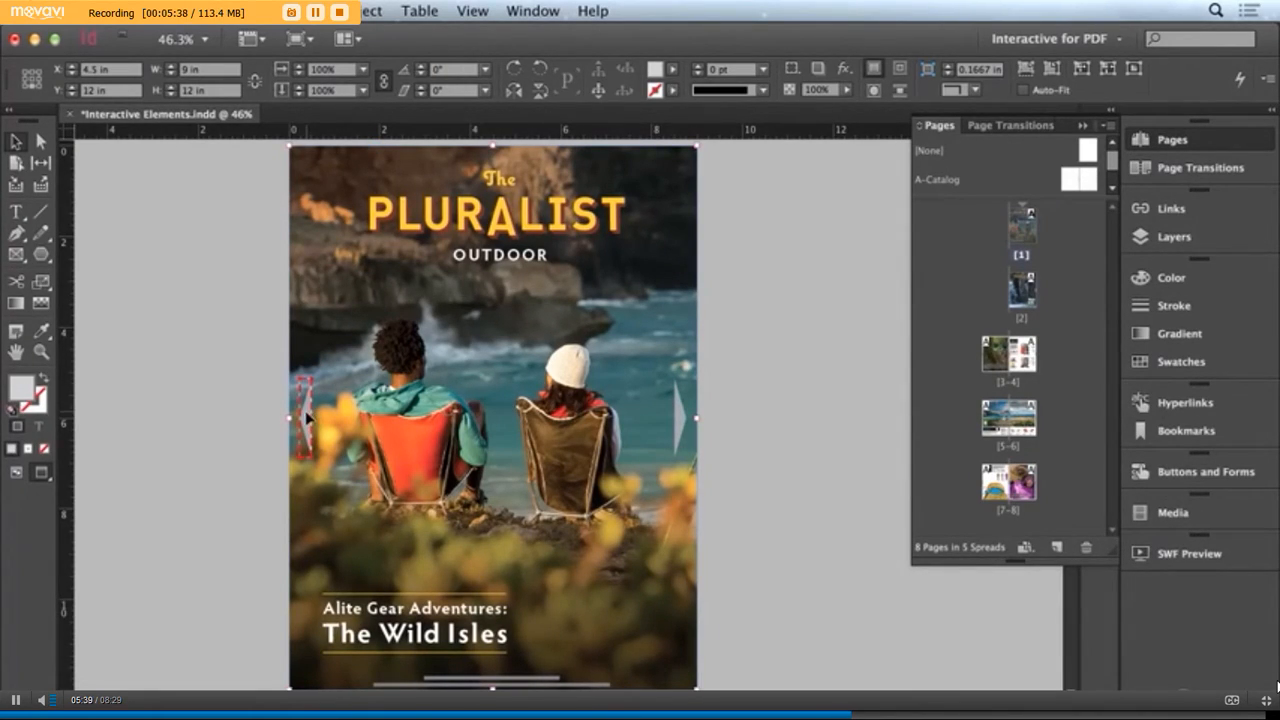
pyautogui.click(307, 424)
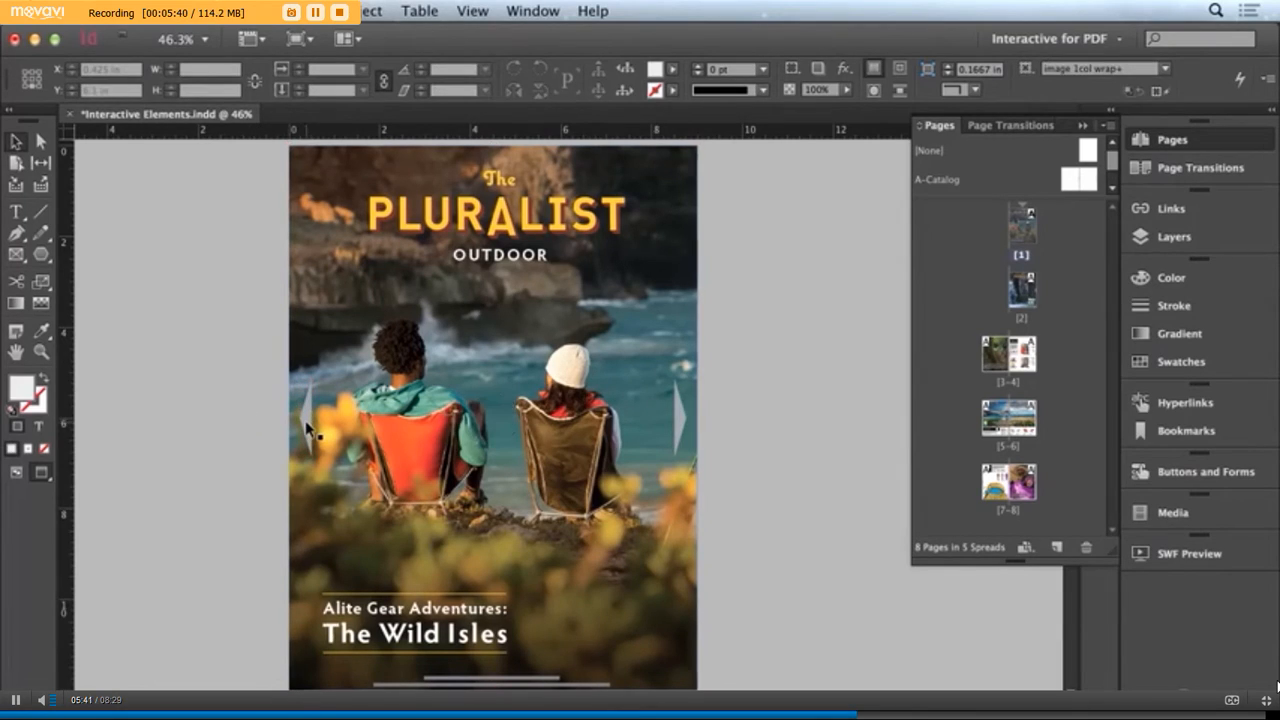
pyautogui.click(309, 418)
pyautogui.doubleClick(1010, 482)
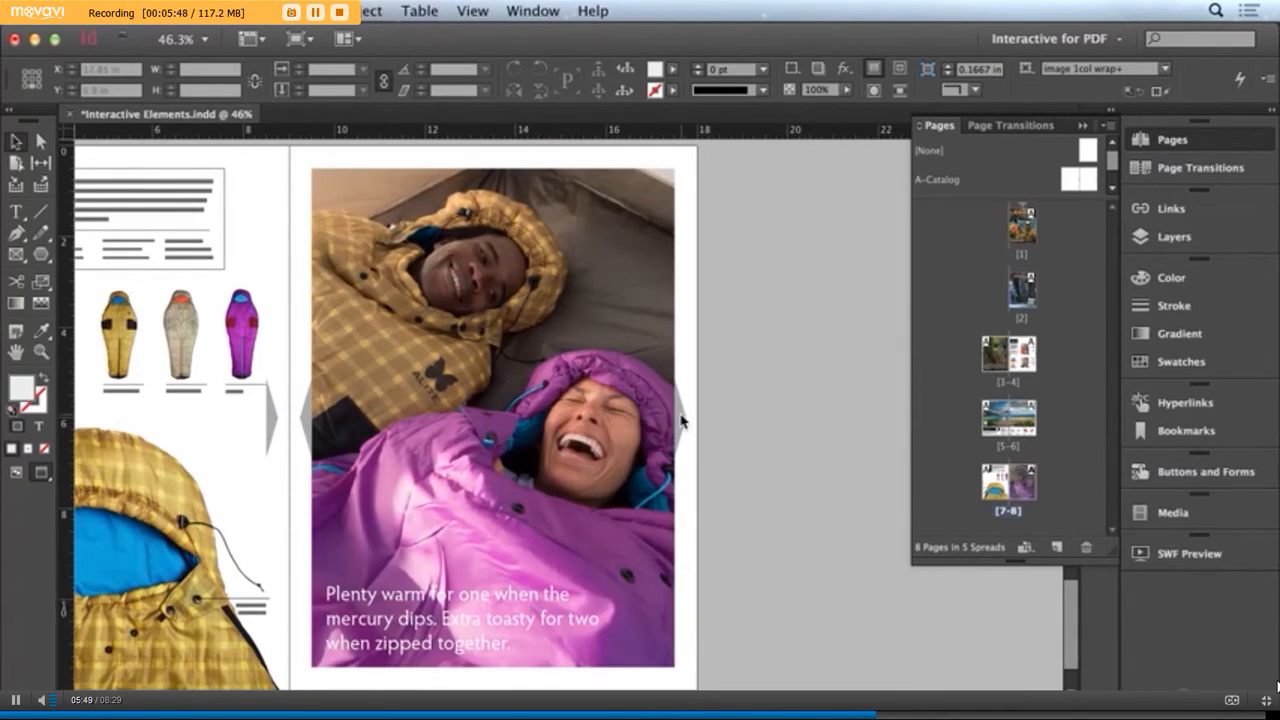
pyautogui.click(681, 421)
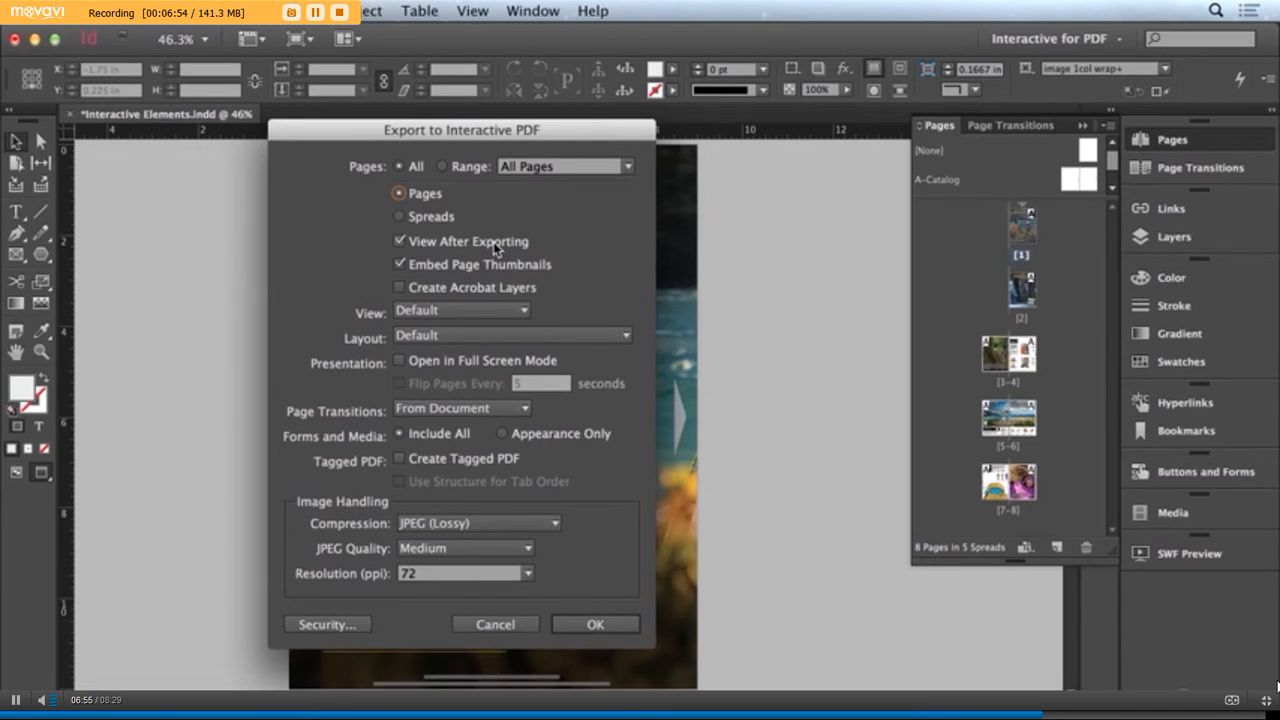
# Export all pages individually to an interactive PDF that opens after exporting, accepting the conversion of CMYK colors to RGB
pyautogui.click(598, 625)
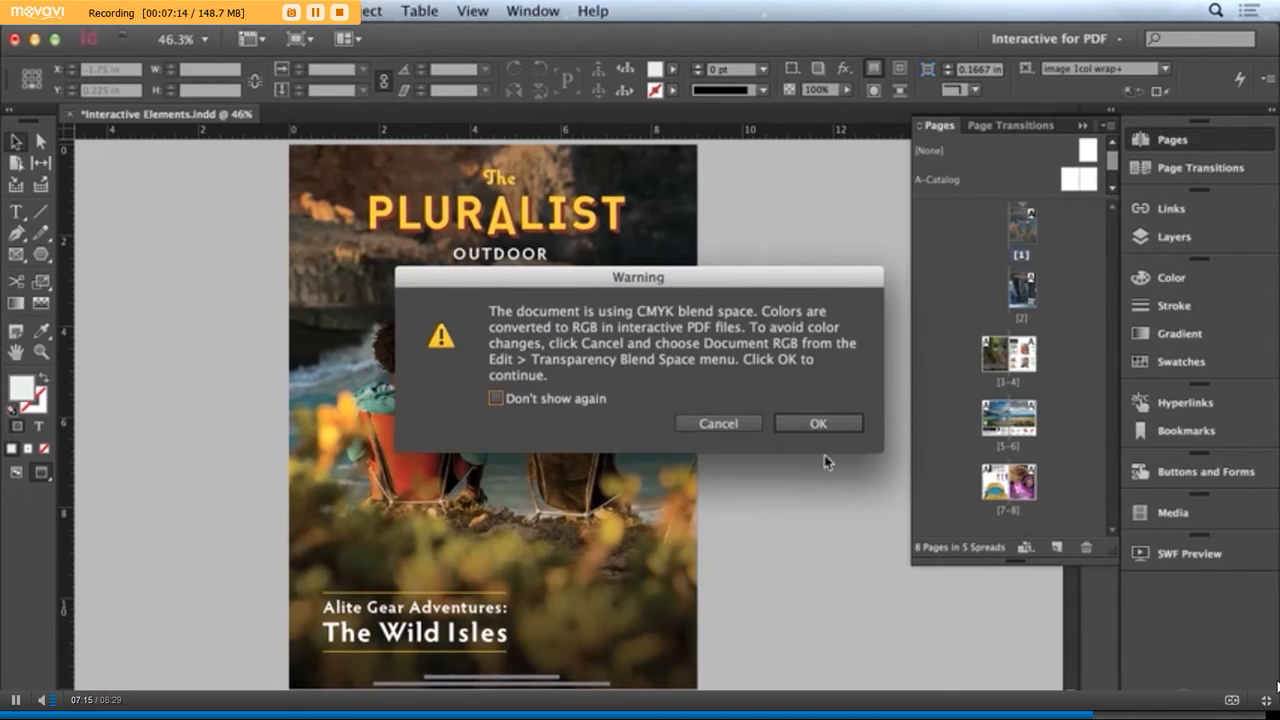
pyautogui.click(820, 425)
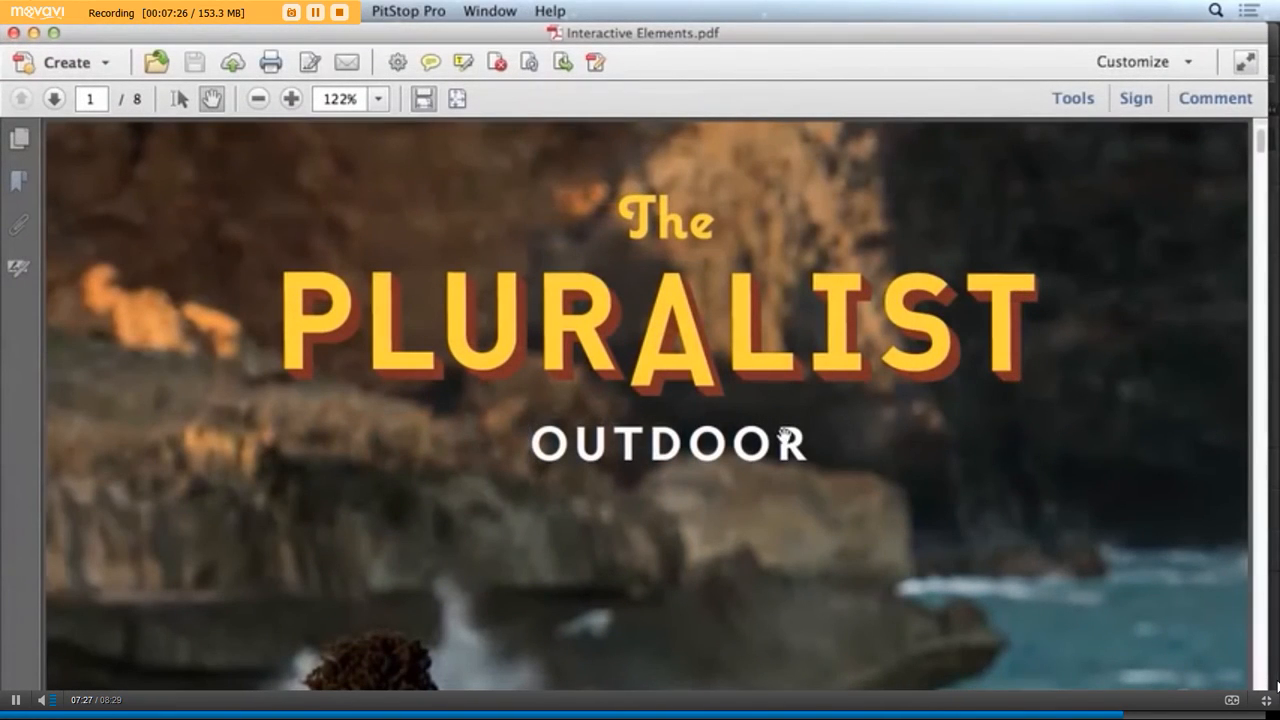
# Fit the exported PDF's cover to the window, test the hyperlink on the PLURALIST title, and return to Adobe Acrobat Pro
pyautogui.press('super+0')
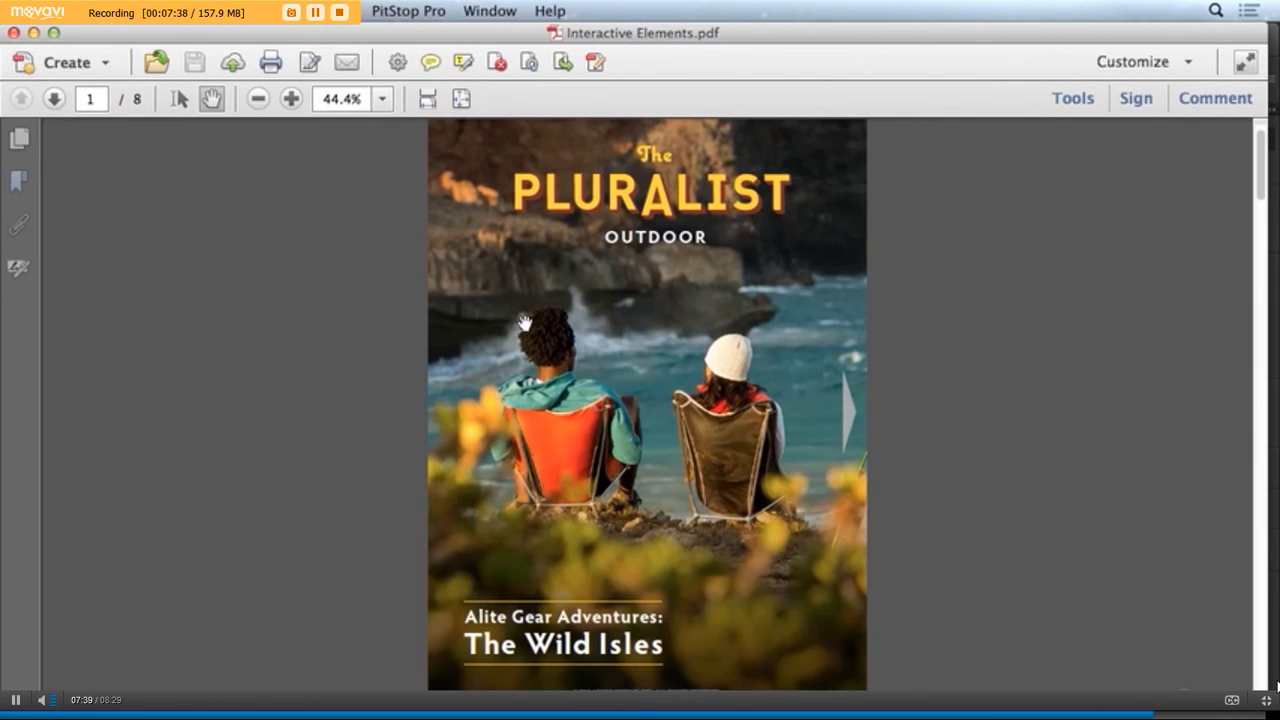
pyautogui.click(593, 195)
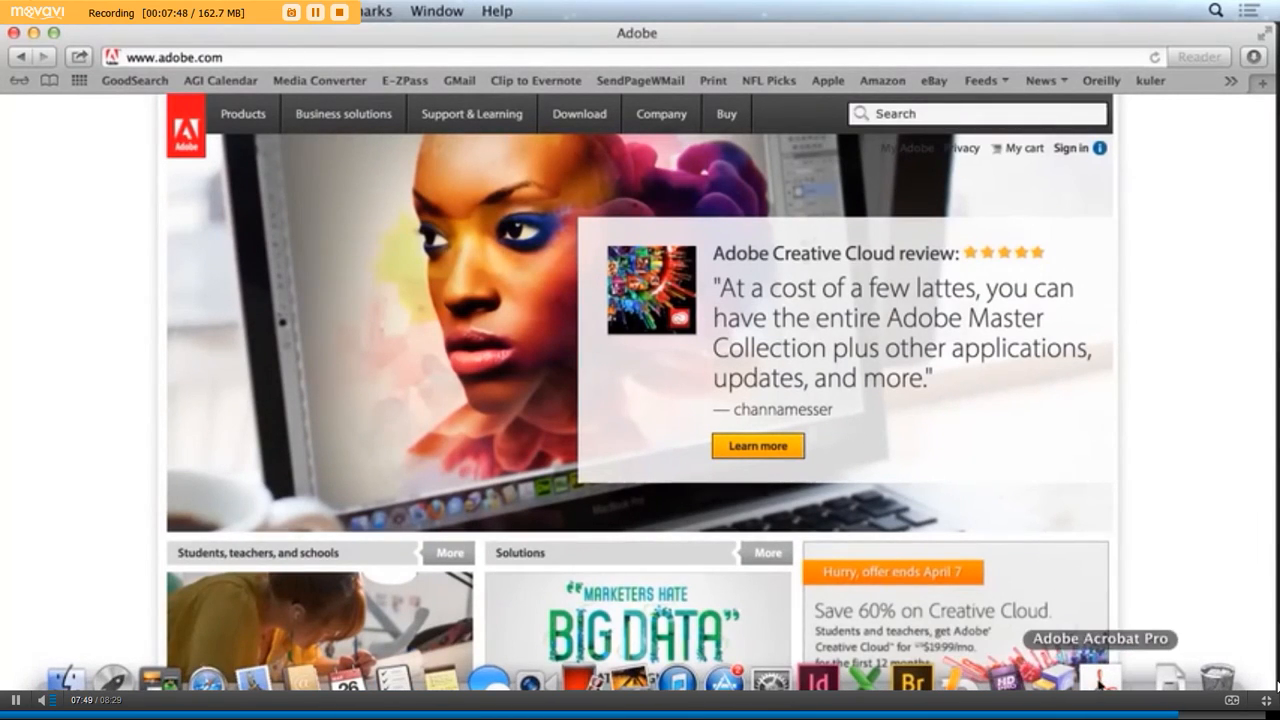
pyautogui.click(1100, 682)
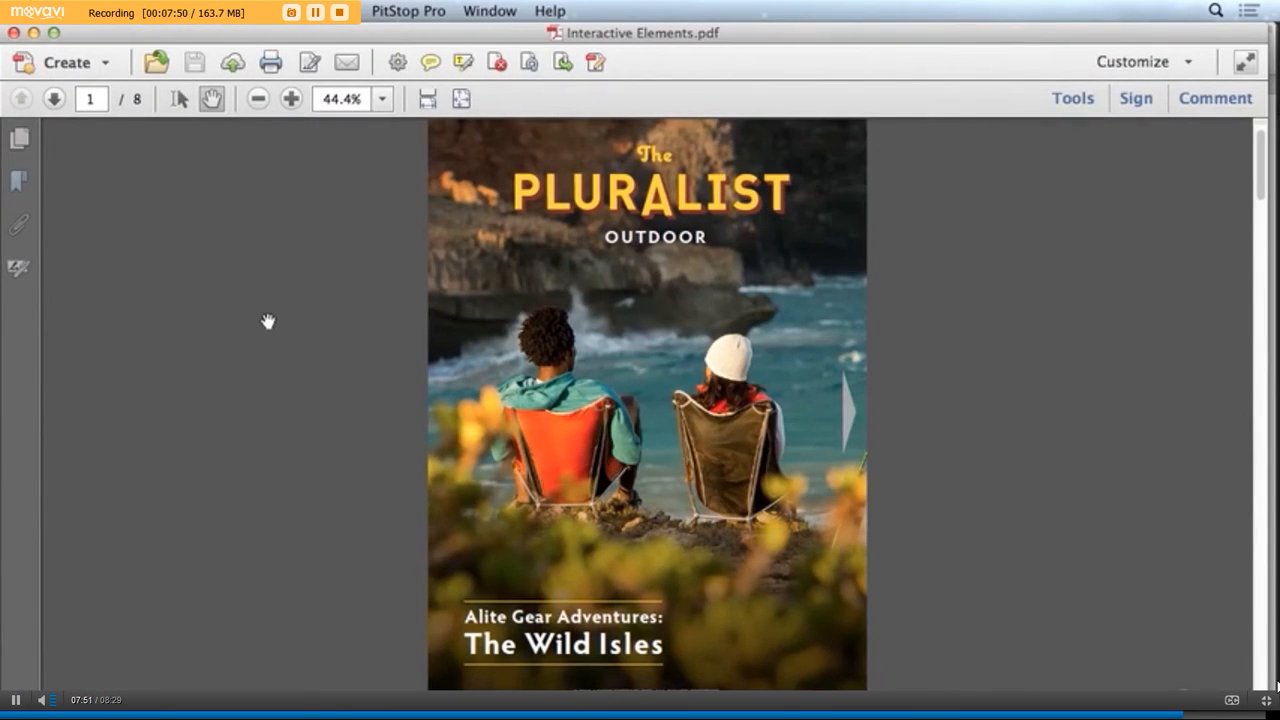
# Test the page navigation arrows by going forward from page 1 to page 3 and back to the cover
pyautogui.click(850, 418)
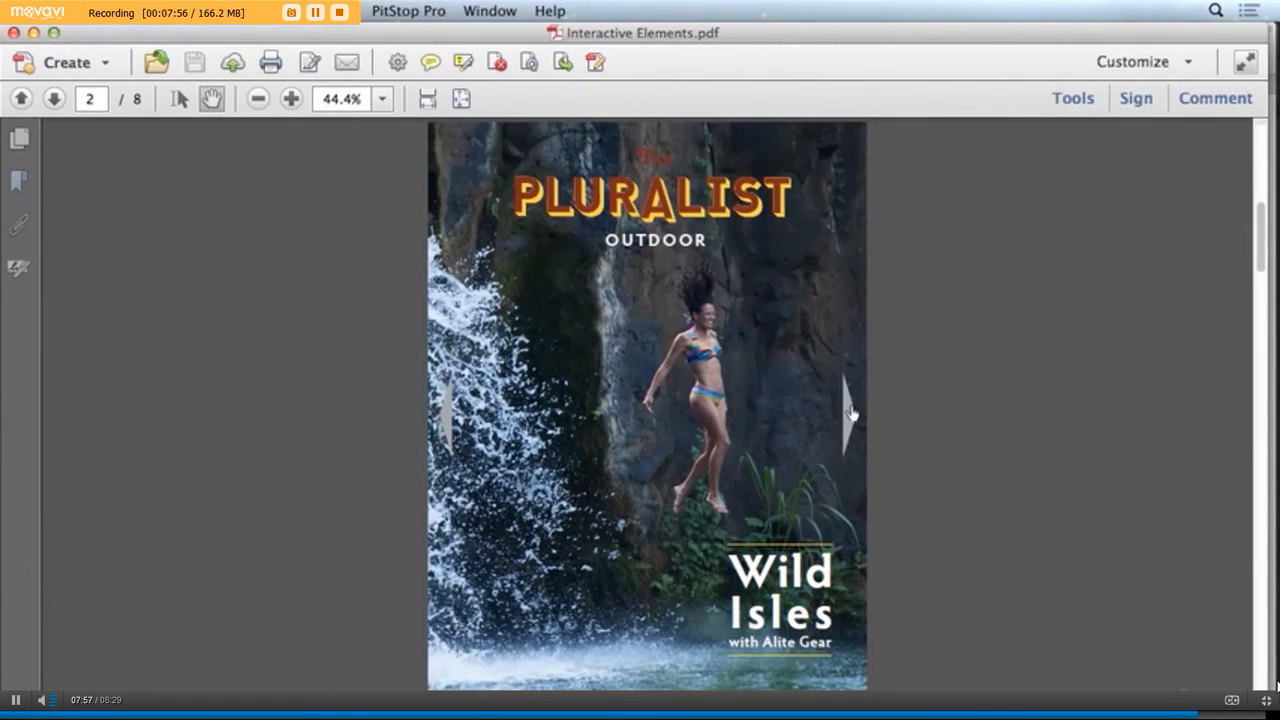
pyautogui.click(851, 415)
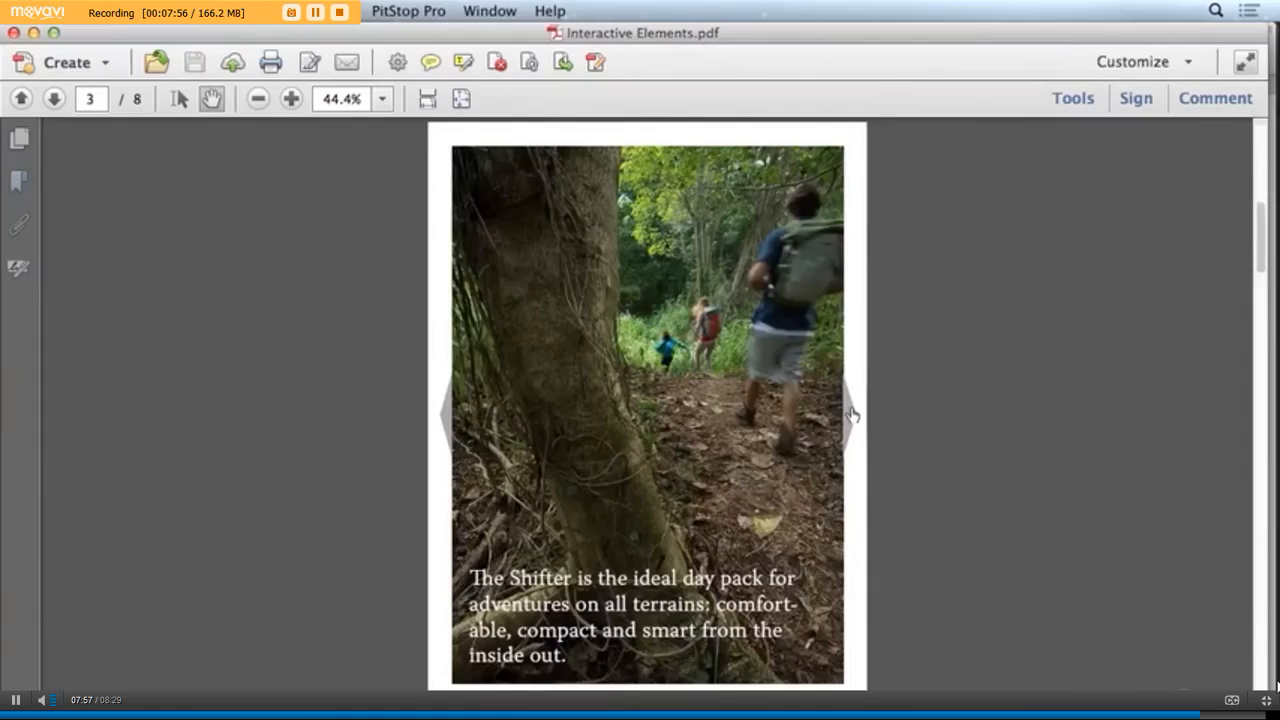
pyautogui.click(446, 418)
pyautogui.click(447, 418)
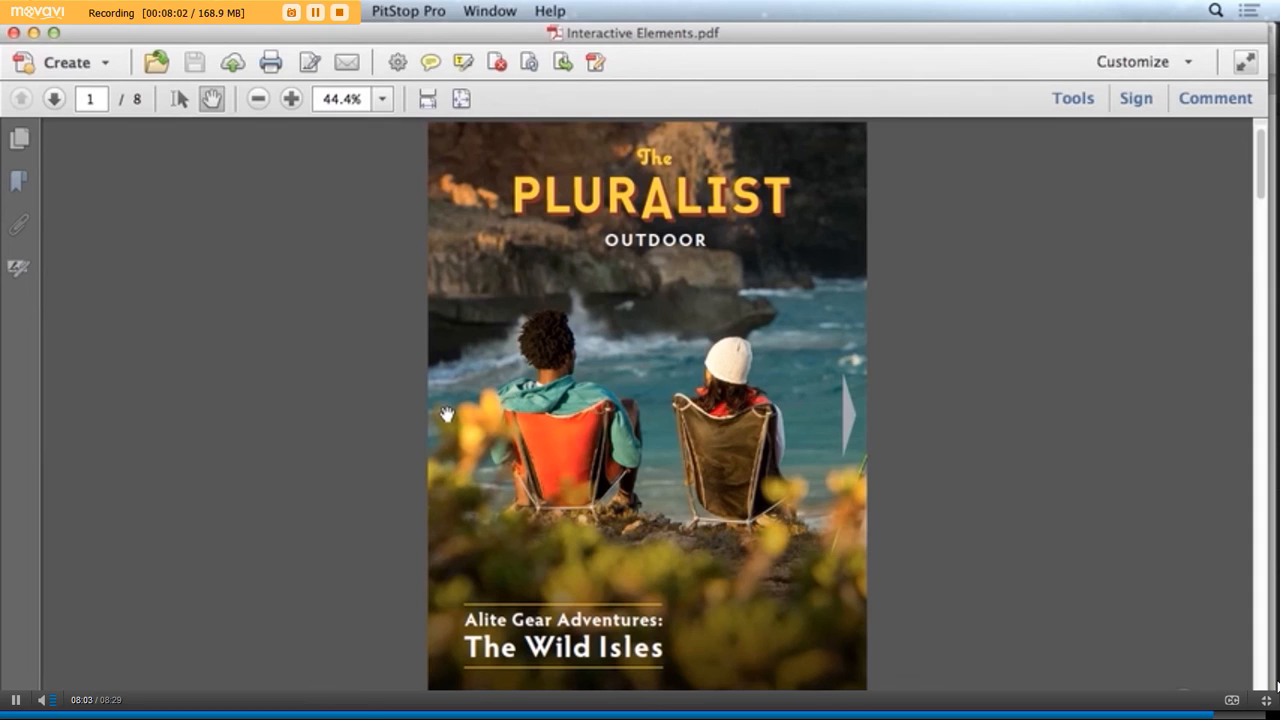
# Show the PDF's bookmarks and test the Backpacks, Chairs and Sleeping Bags entries one after another
pyautogui.click(14, 183)
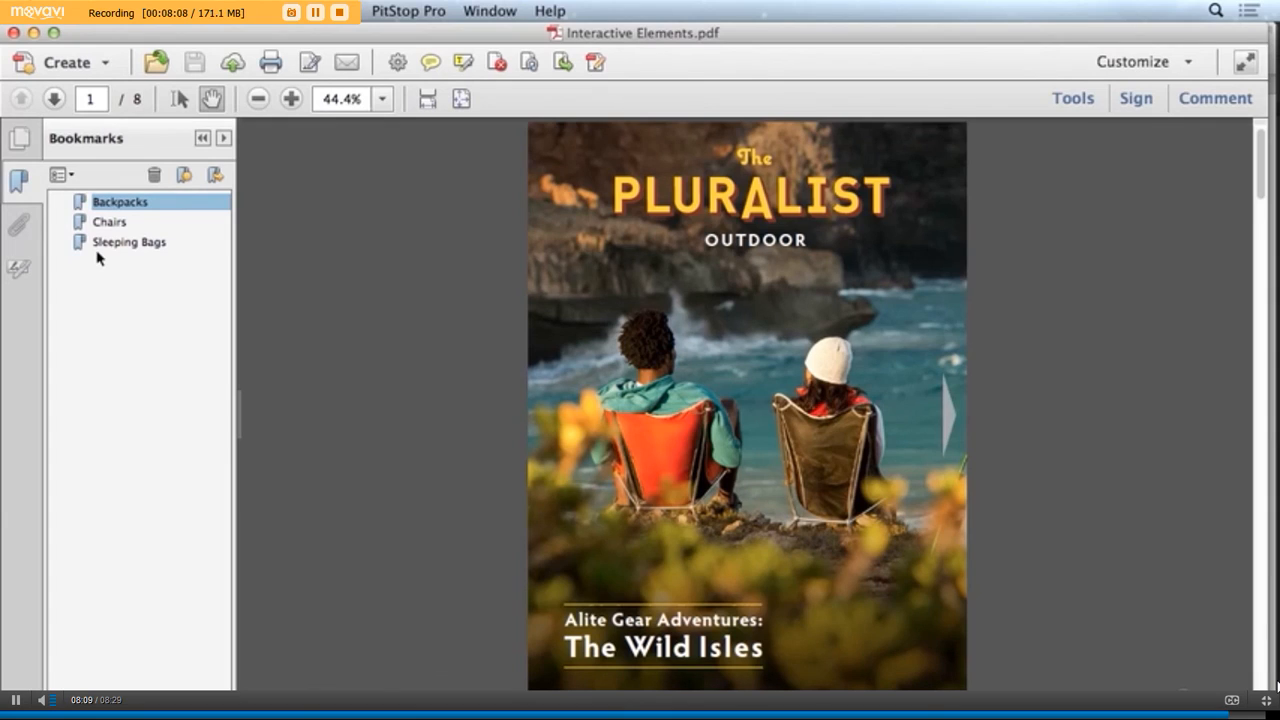
pyautogui.click(100, 202)
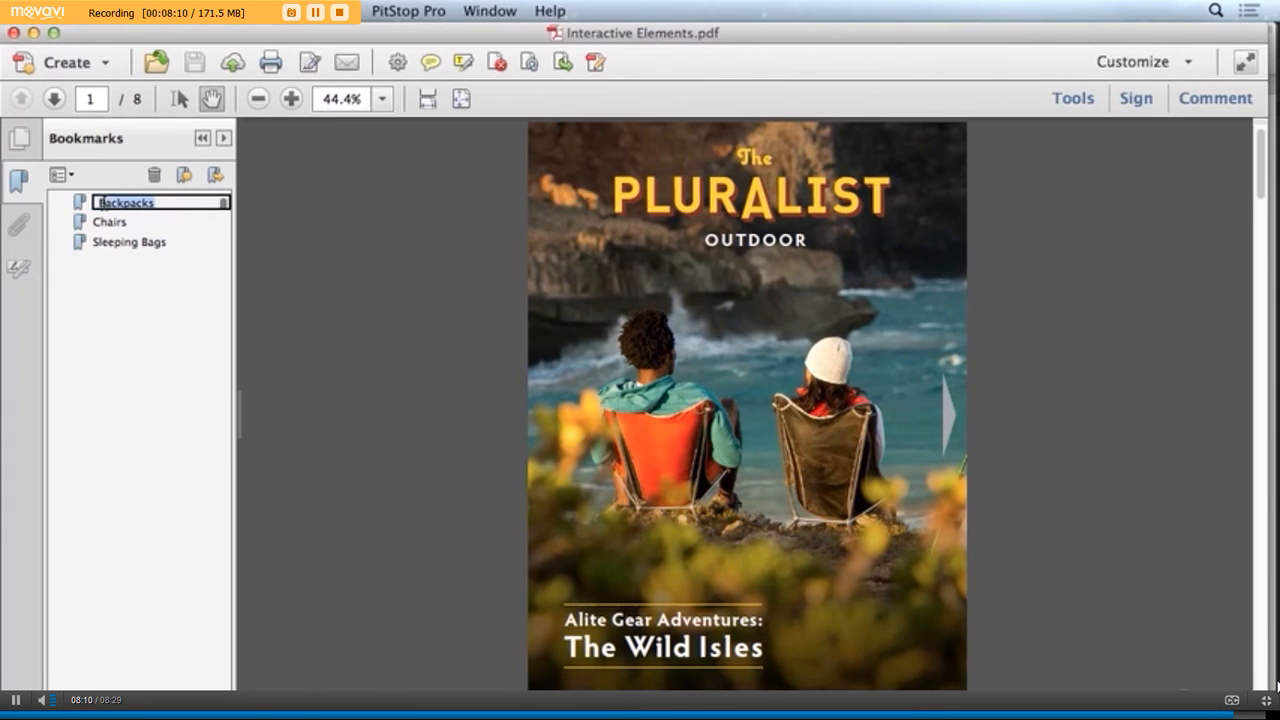
pyautogui.click(78, 205)
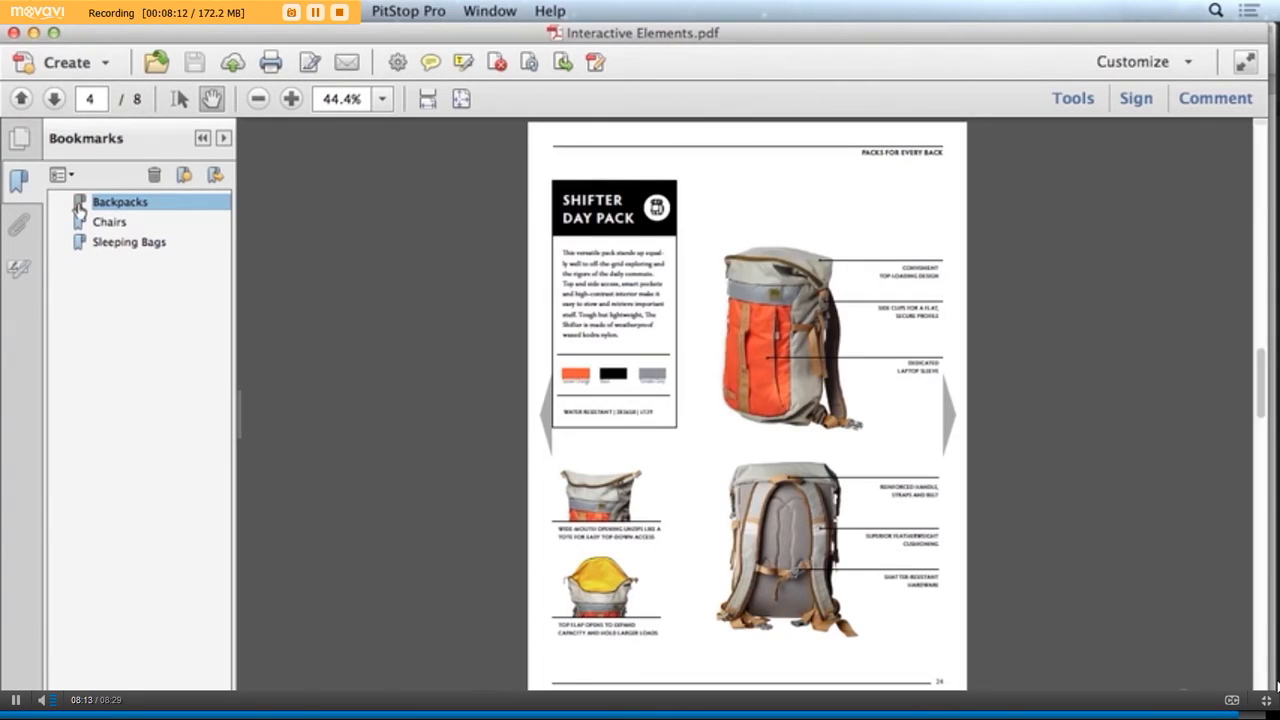
pyautogui.click(82, 230)
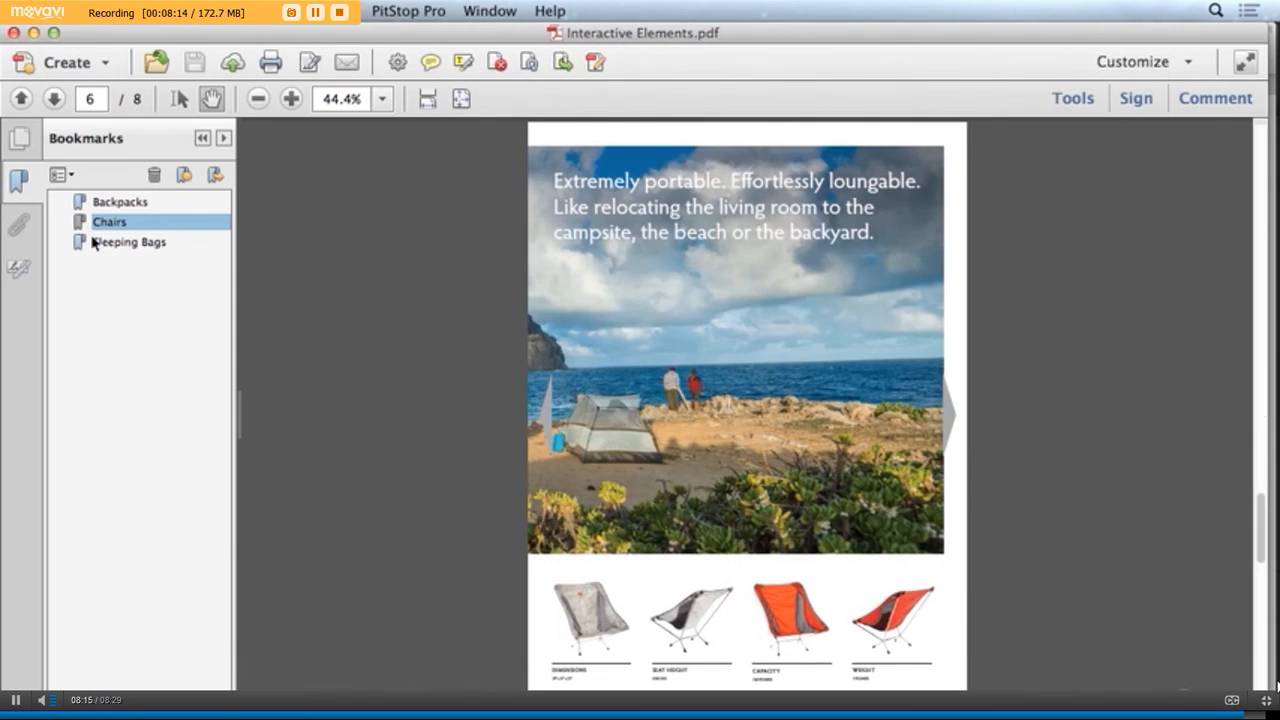
pyautogui.click(83, 246)
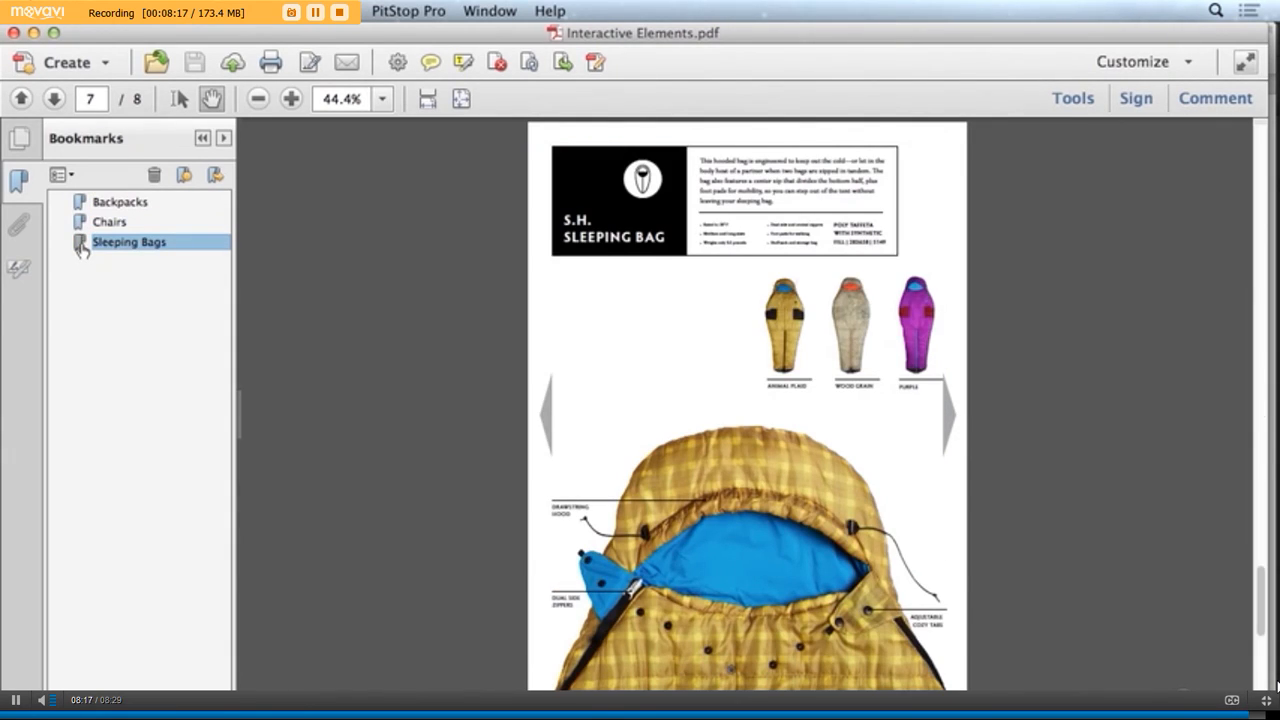